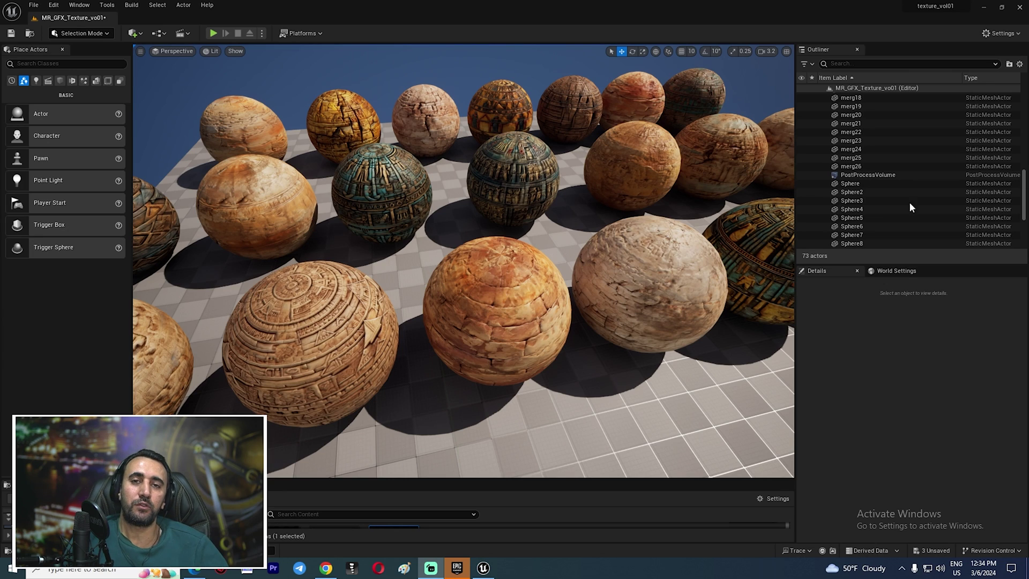
Open the Widget Reflector and lower its Application Scale to make the editor interface smaller
{"action": "mouse_move", "coordinate": [424, 336]}
{"action": "left_mouse_down", "text": "alt"}
{"action": "mouse_move", "coordinate": [482, 343]}
{"action": "mouse_move", "coordinate": [418, 343]}
{"action": "left_mouse_up", "text": "alt"}
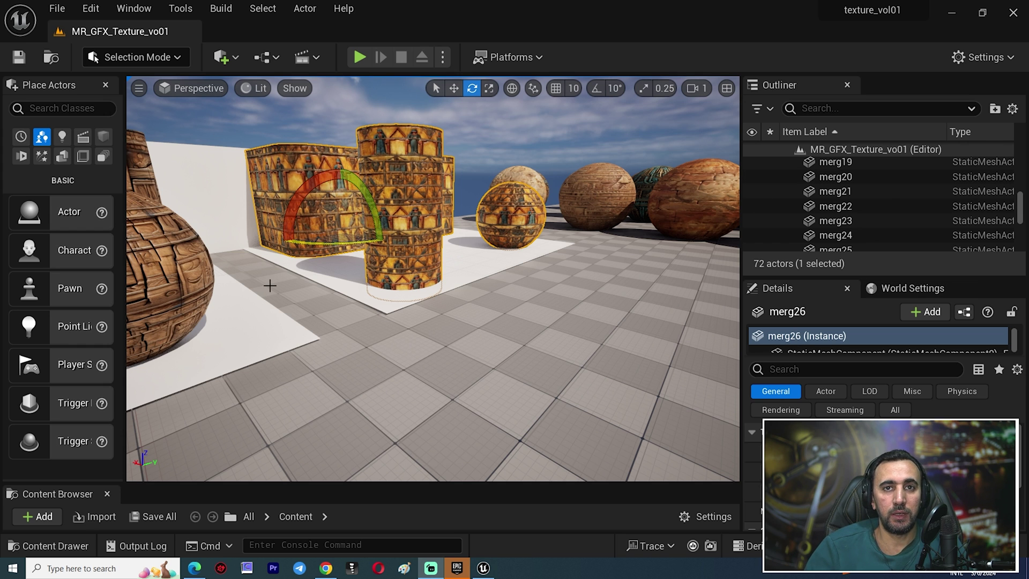
{"action": "key", "text": "ctrl+shift+w"}
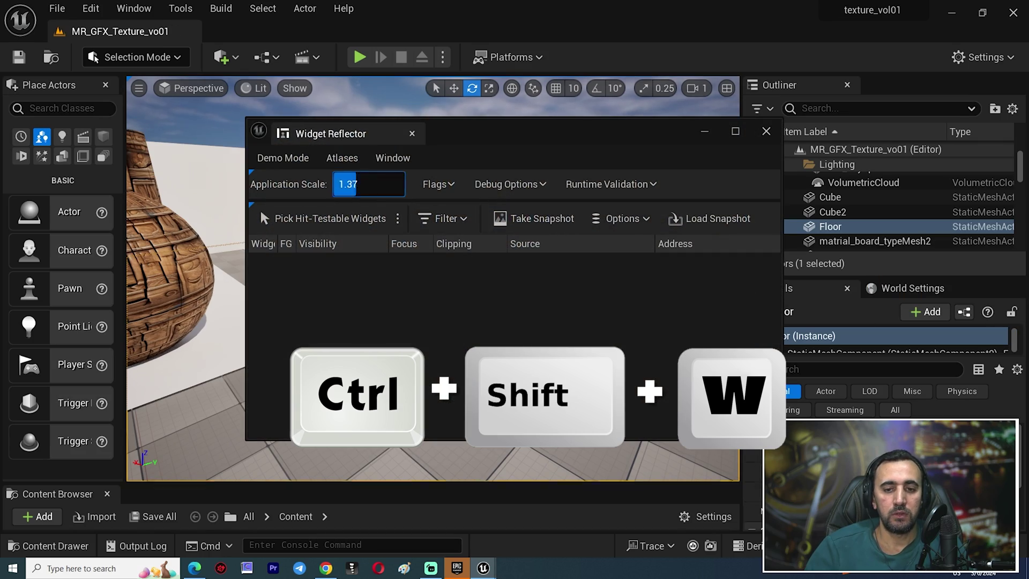
{"action": "left_click_drag", "start_coordinate": [355, 183], "coordinate": [329, 219]}
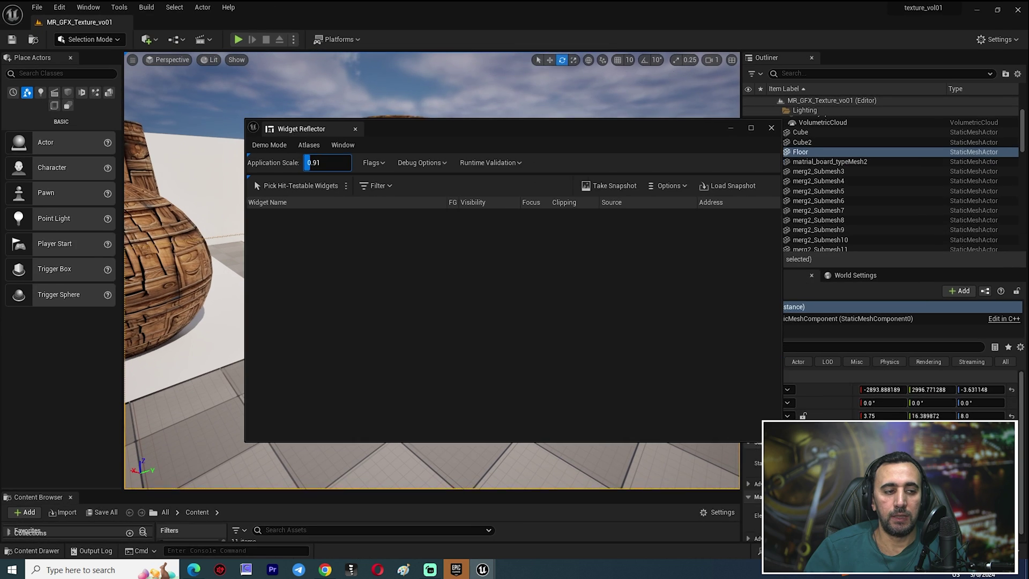
{"action": "left_click_drag", "start_coordinate": [328, 162], "coordinate": [316, 156]}
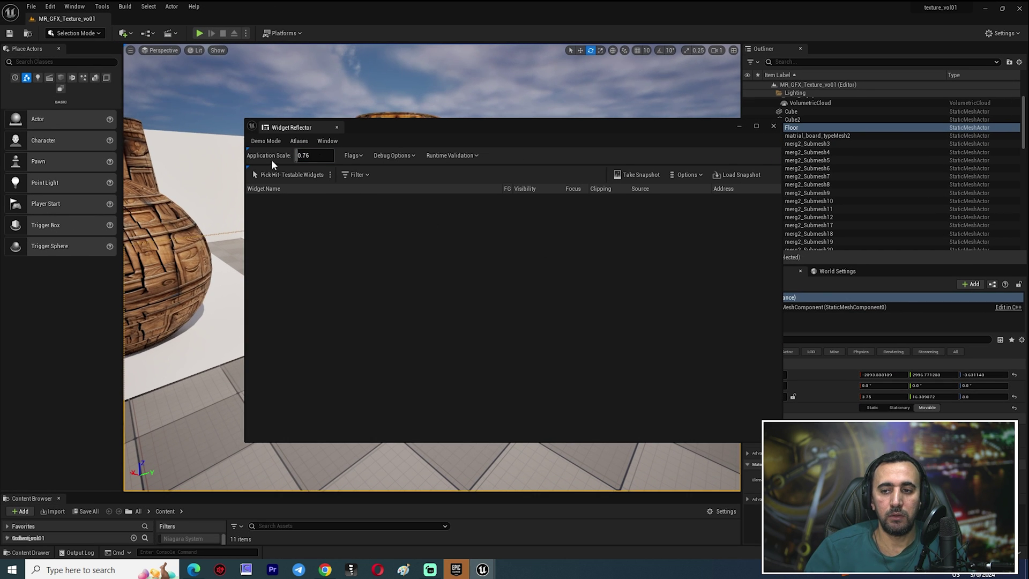
{"action": "mouse_move", "coordinate": [301, 156]}
{"action": "left_mouse_down"}
{"action": "mouse_move", "coordinate": [471, 156]}
{"action": "mouse_move", "coordinate": [290, 156]}
{"action": "mouse_move", "coordinate": [308, 156]}
{"action": "left_mouse_up"}
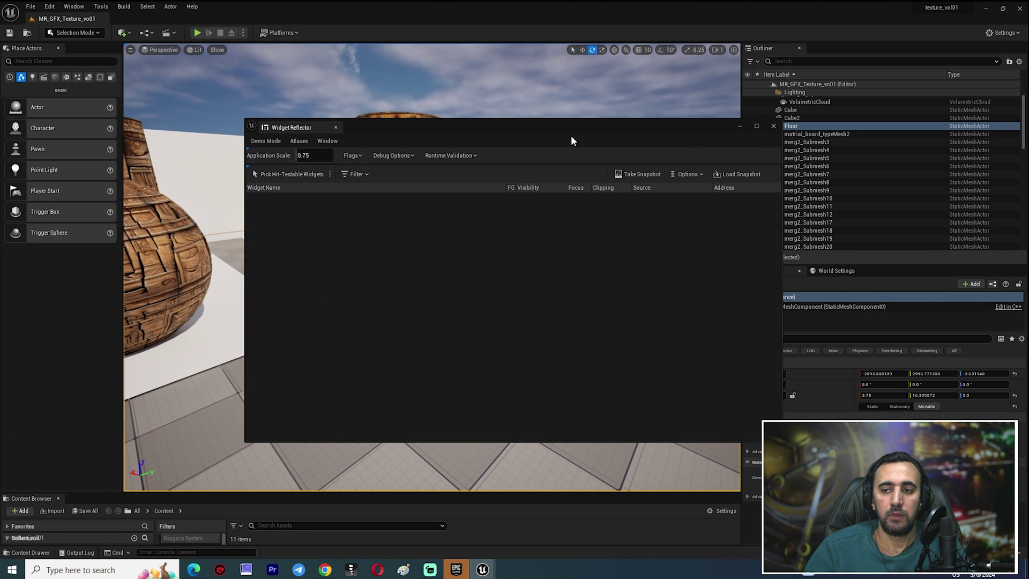
{"action": "left_click_drag", "start_coordinate": [316, 156], "coordinate": [311, 157]}
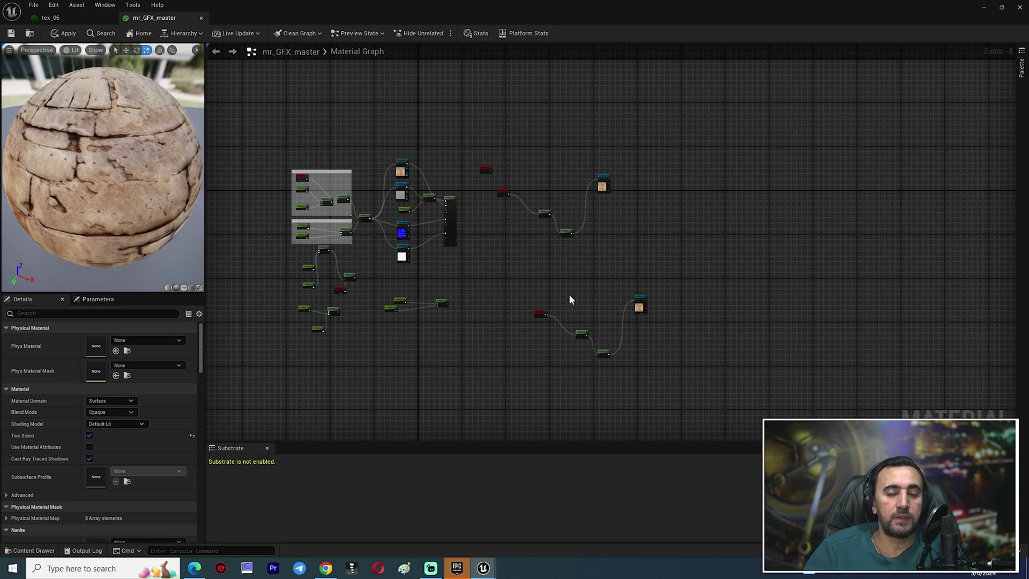
Straighten the connections in the upper TexCoord, Multiply, Add and Param_1 chain, and move its TexCoord node closer to Multiply
{"action": "scroll", "coordinate": [572, 305], "scroll_direction": "up", "scroll_amount": 3}
{"action": "right_click_drag", "start_coordinate": [572, 305], "coordinate": [579, 306]}
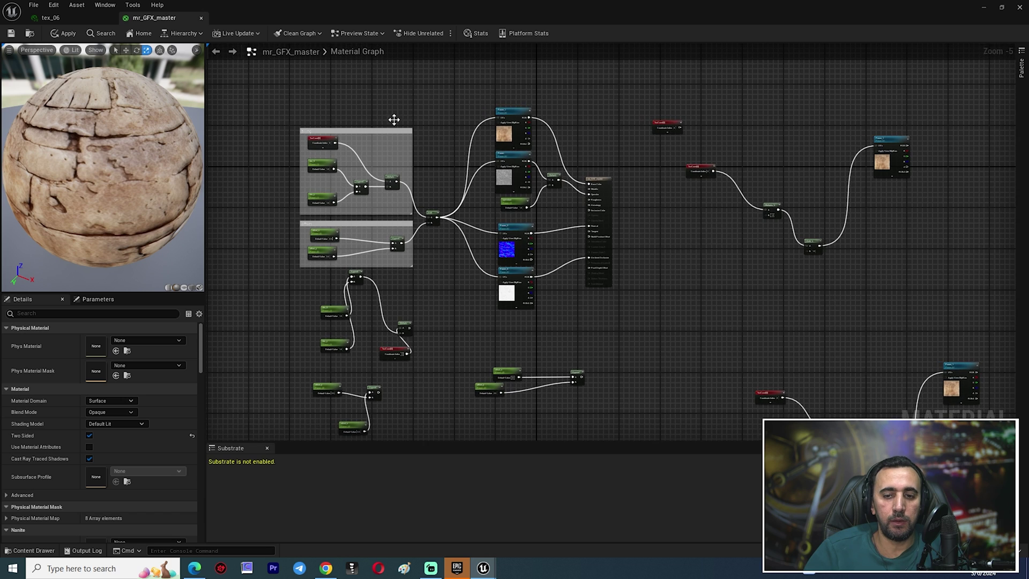
{"action": "right_click_drag", "start_coordinate": [739, 282], "coordinate": [501, 303]}
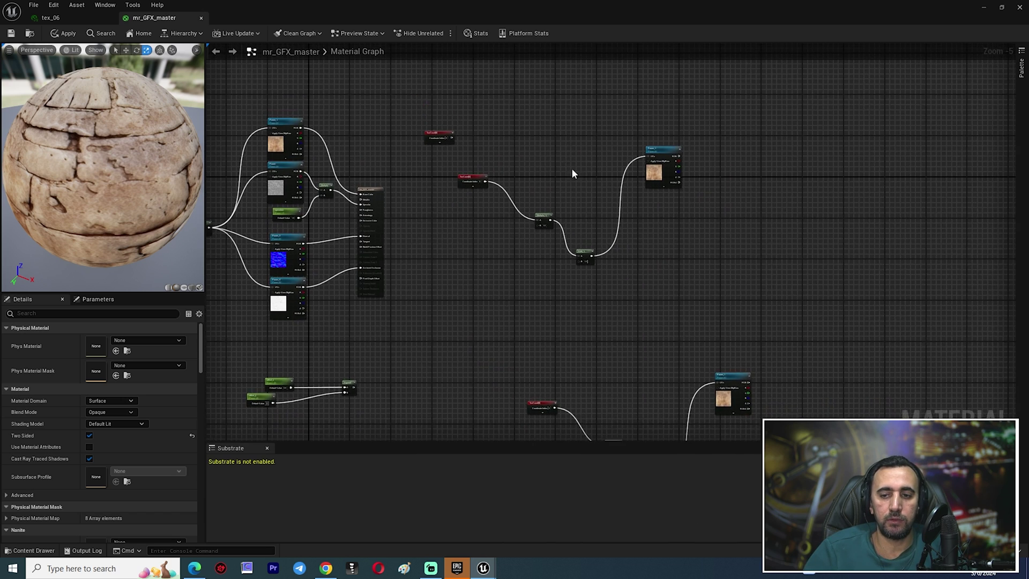
{"action": "scroll", "coordinate": [668, 187], "scroll_direction": "up", "scroll_amount": 2}
{"action": "right_click_drag", "start_coordinate": [566, 239], "coordinate": [629, 270]}
{"action": "scroll", "coordinate": [629, 271], "scroll_direction": "down", "scroll_amount": 1}
{"action": "right_click_drag", "start_coordinate": [709, 291], "coordinate": [691, 274]}
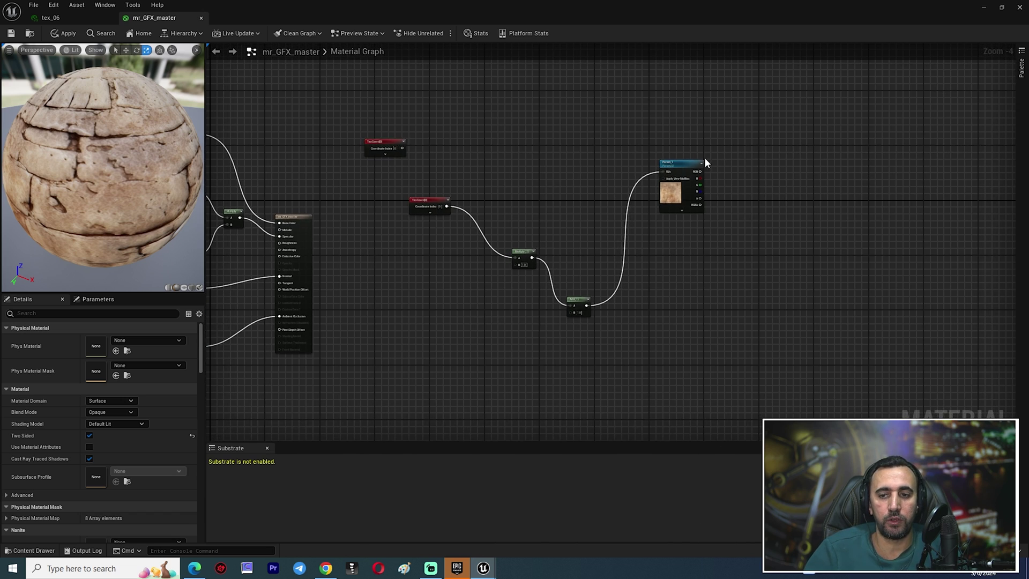
{"action": "scroll", "coordinate": [502, 219], "scroll_direction": "up", "scroll_amount": 1}
{"action": "left_click_drag", "start_coordinate": [819, 102], "coordinate": [398, 382]}
{"action": "key", "text": "q"}
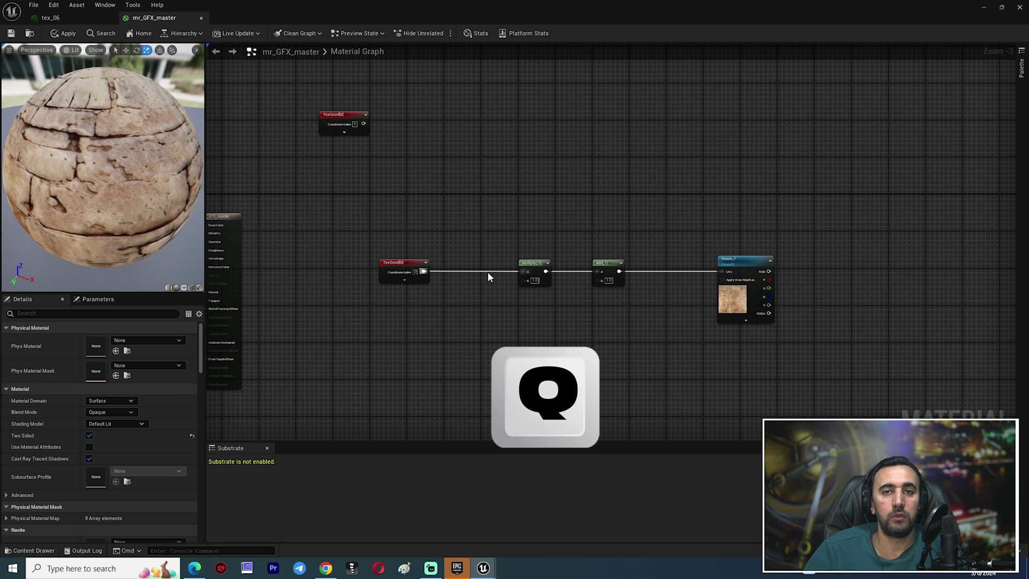
{"action": "left_click_drag", "start_coordinate": [408, 268], "coordinate": [454, 269]}
{"action": "right_click_drag", "start_coordinate": [551, 326], "coordinate": [542, 272]}
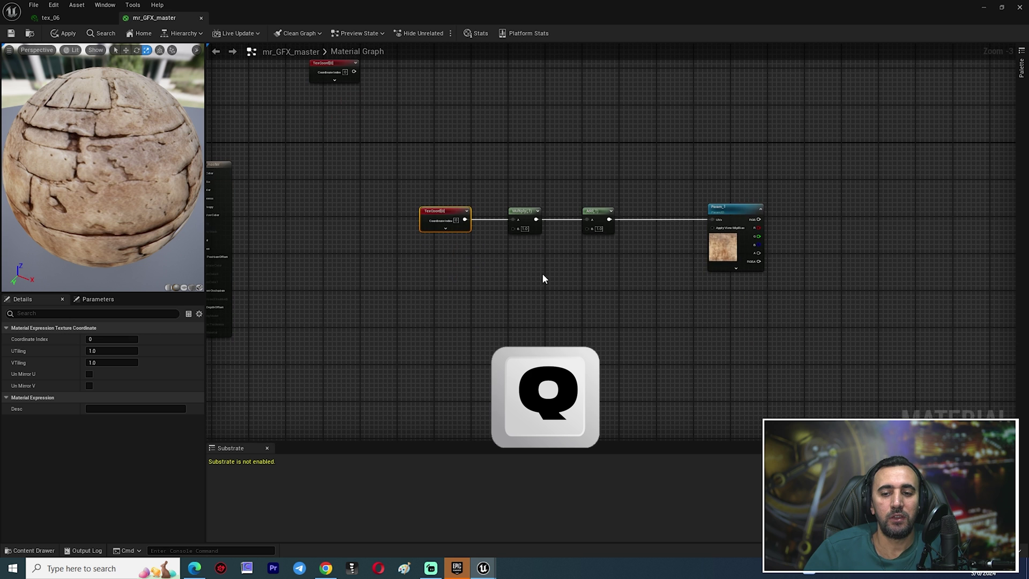
Move the lower chain's Param_1 node below the Add node, and align the tops of all four nodes in that chain
{"action": "scroll", "coordinate": [552, 370], "scroll_direction": "down", "scroll_amount": 2}
{"action": "right_click_drag", "start_coordinate": [576, 375], "coordinate": [566, 187]}
{"action": "scroll", "coordinate": [750, 349], "scroll_direction": "up", "scroll_amount": 1}
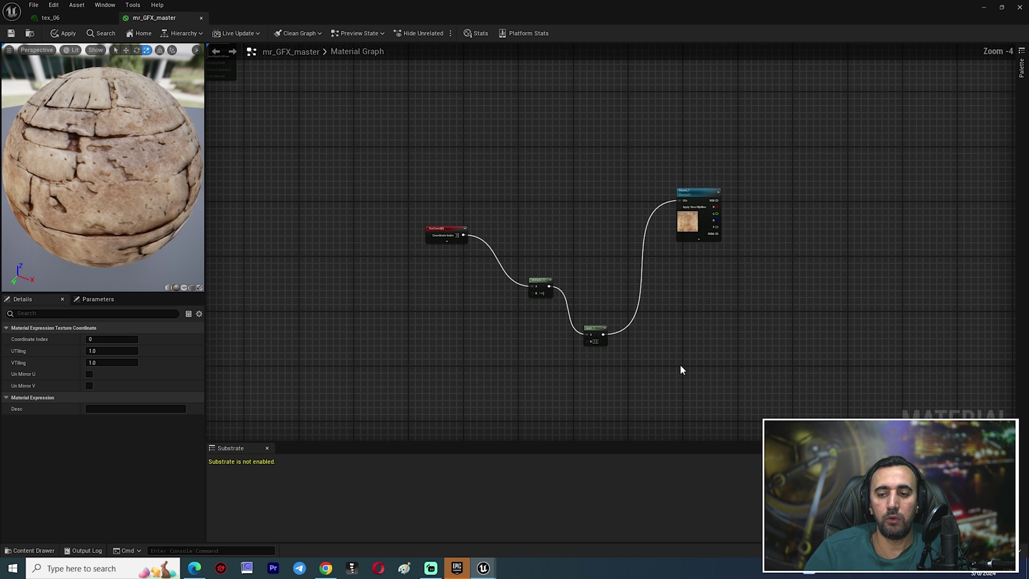
{"action": "left_click_drag", "start_coordinate": [710, 198], "coordinate": [703, 424]}
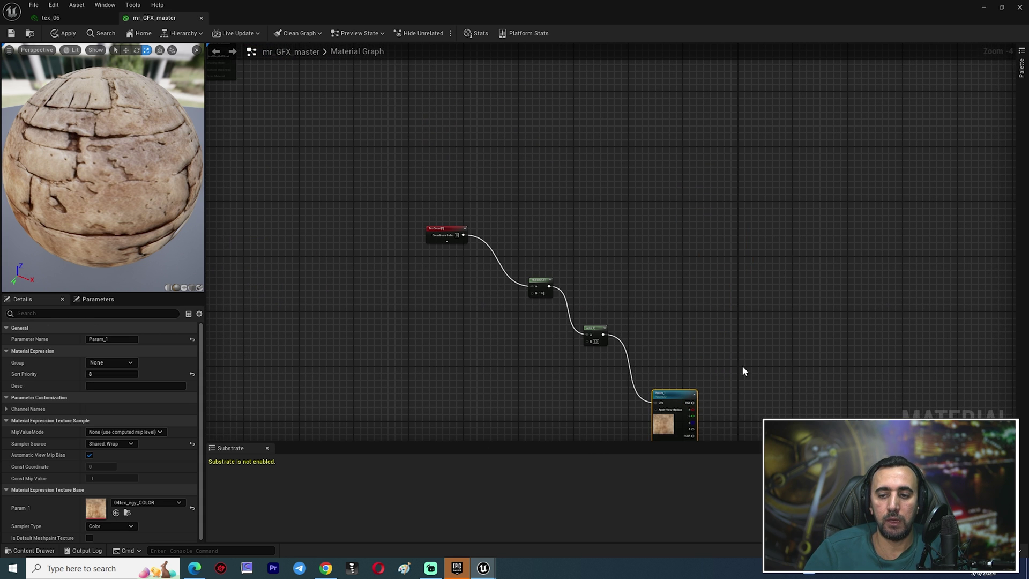
{"action": "right_click_drag", "start_coordinate": [743, 366], "coordinate": [717, 295]}
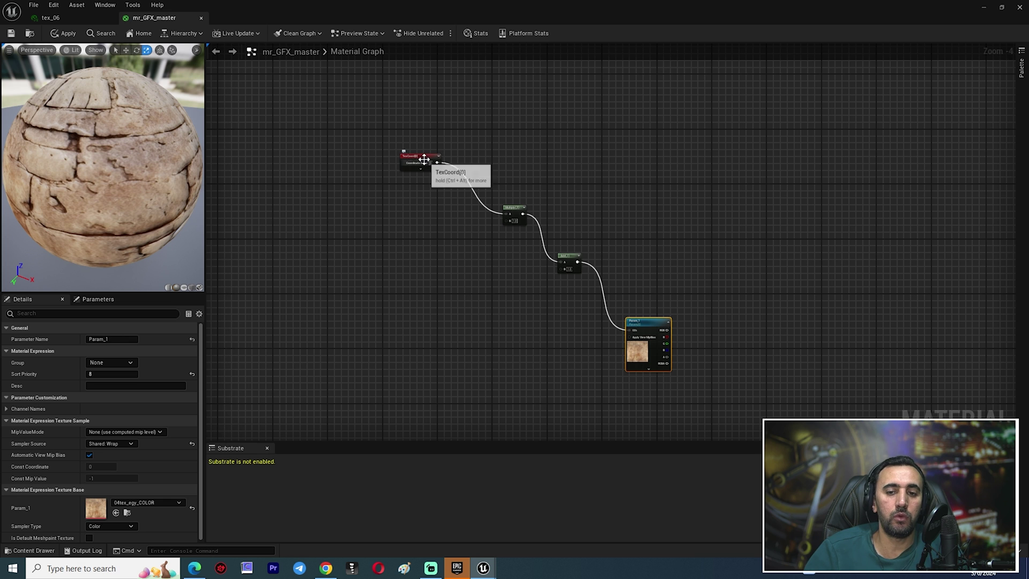
{"action": "scroll", "coordinate": [431, 159], "scroll_direction": "up", "scroll_amount": 2}
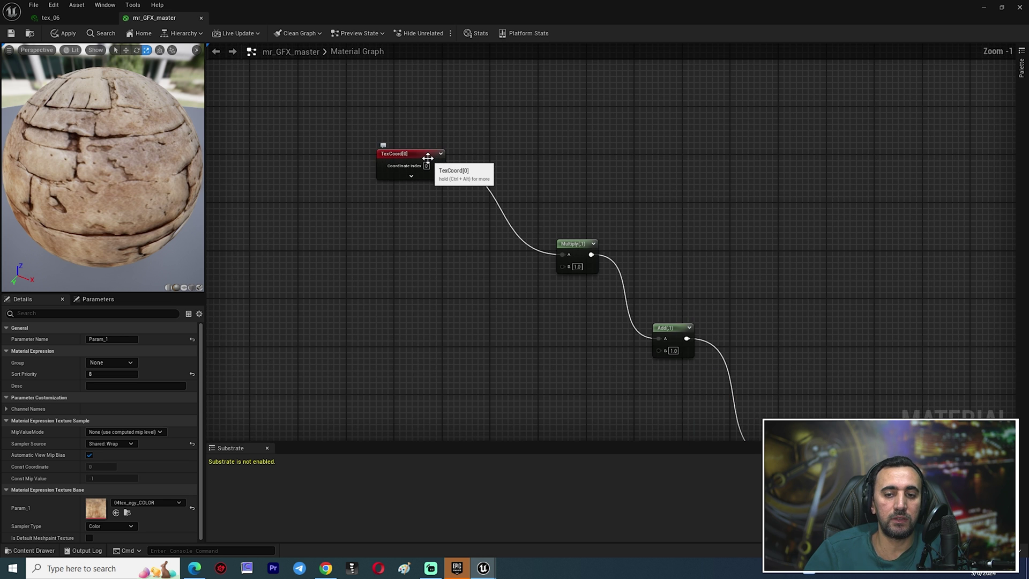
{"action": "scroll", "coordinate": [431, 160], "scroll_direction": "down", "scroll_amount": 2}
{"action": "left_click_drag", "start_coordinate": [770, 101], "coordinate": [331, 430]}
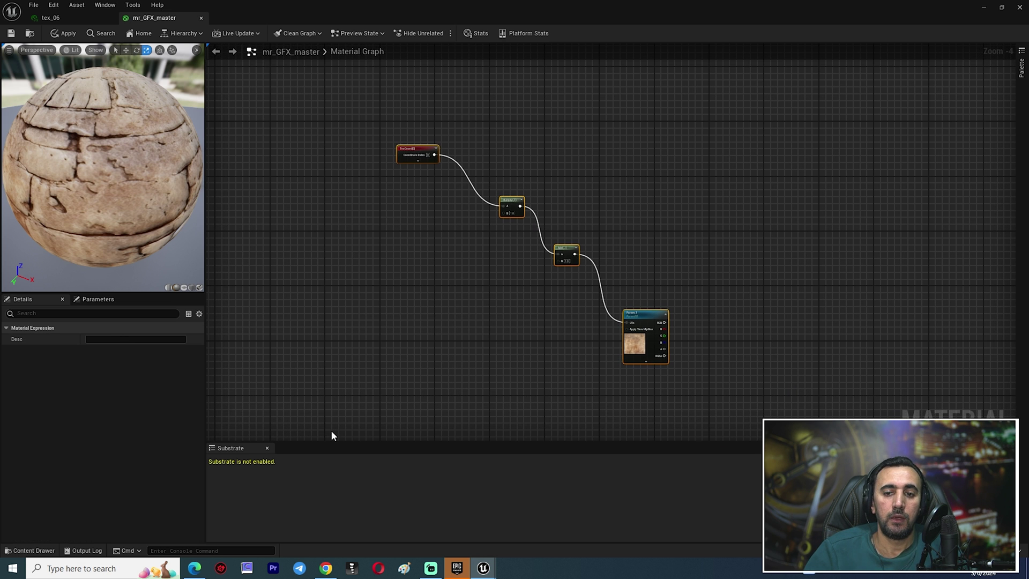
{"action": "key", "text": "shift+w"}
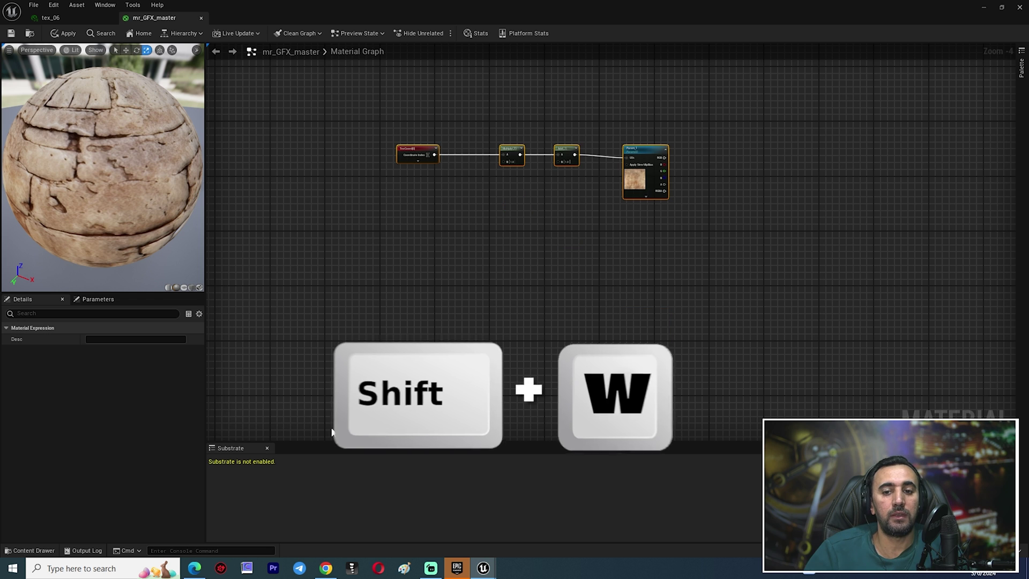
Move the lower chain's Param_1 and Add nodes down out of line with the TexCoord and Multiply nodes
{"action": "left_click", "coordinate": [689, 108]}
{"action": "left_click_drag", "start_coordinate": [689, 110], "coordinate": [485, 281]}
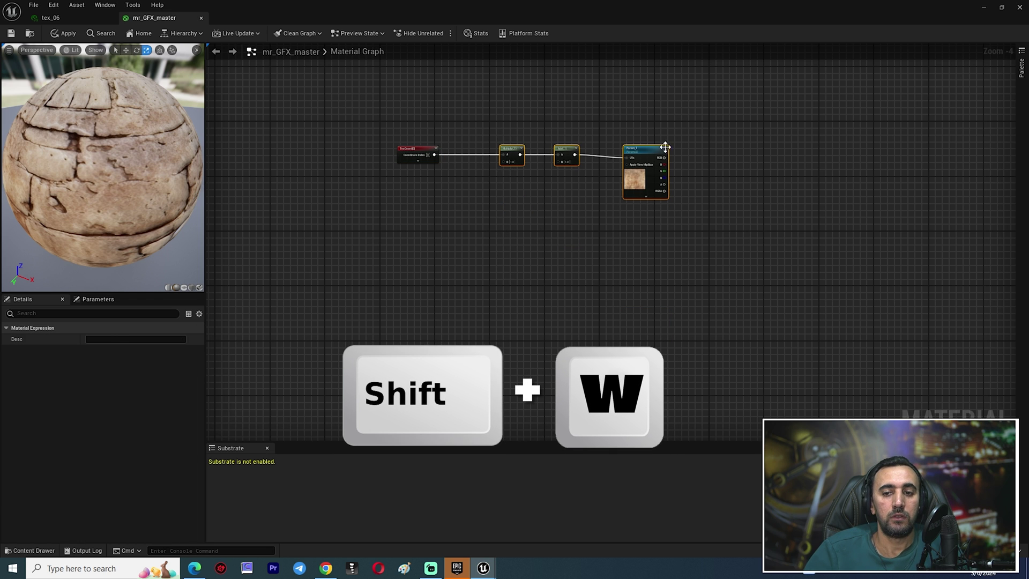
{"action": "left_click", "coordinate": [678, 124]}
{"action": "left_click", "coordinate": [658, 146]}
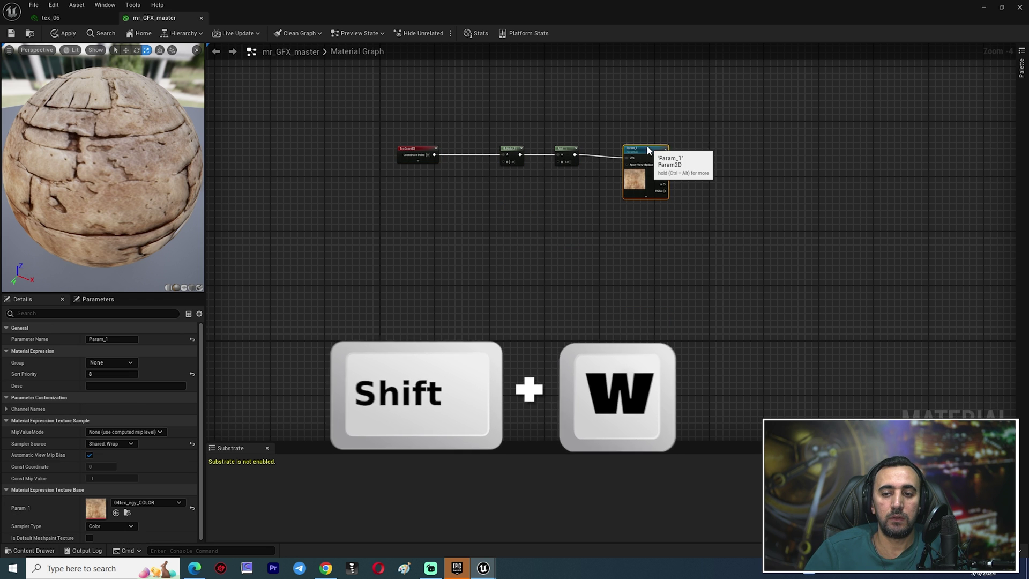
{"action": "left_click_drag", "start_coordinate": [646, 153], "coordinate": [717, 317]}
{"action": "left_click_drag", "start_coordinate": [569, 159], "coordinate": [573, 258]}
{"action": "left_click", "coordinate": [805, 157]}
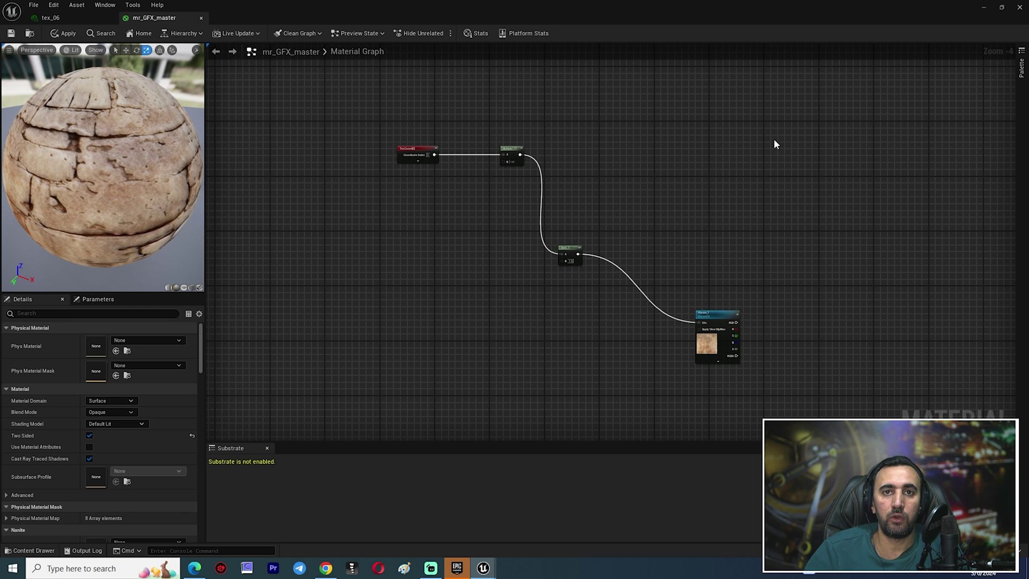
Align the tops of the lower chain's Multiply, Add and Param_1 nodes
{"action": "left_click_drag", "start_coordinate": [774, 144], "coordinate": [508, 404]}
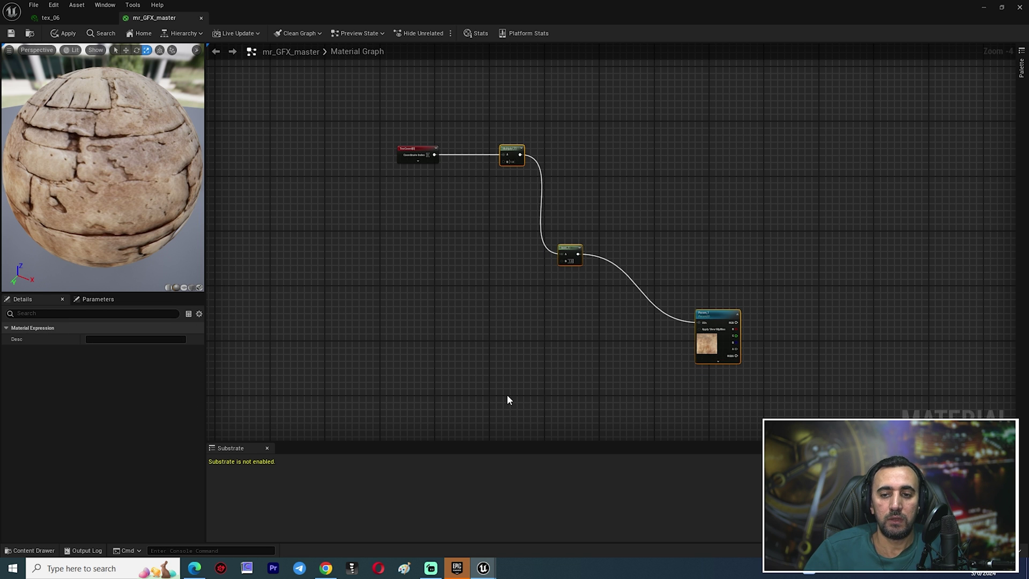
{"action": "key", "text": "shift+w"}
{"action": "scroll", "coordinate": [509, 399], "scroll_direction": "down", "scroll_amount": 5}
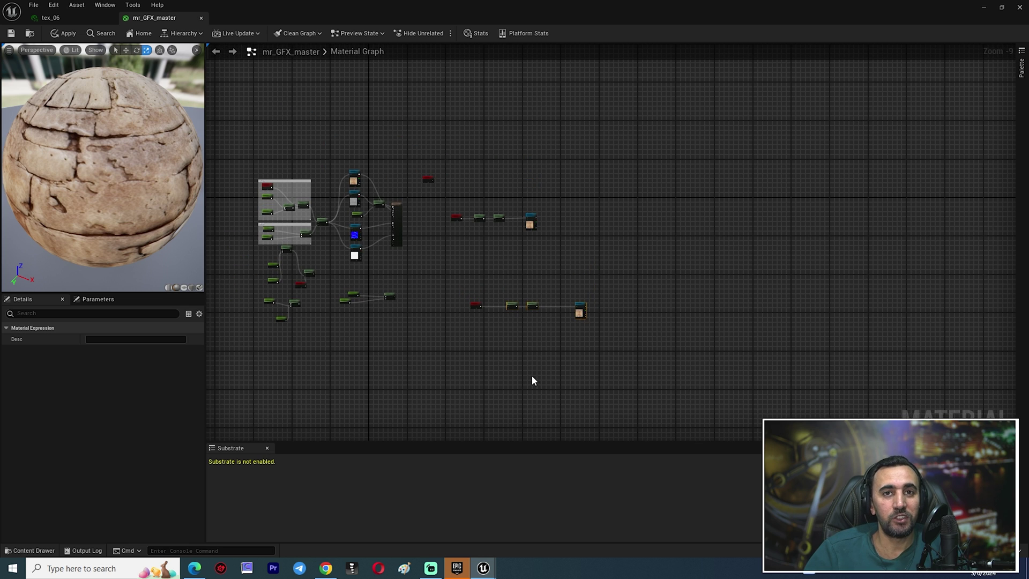
{"action": "right_click_drag", "start_coordinate": [532, 381], "coordinate": [570, 361]}
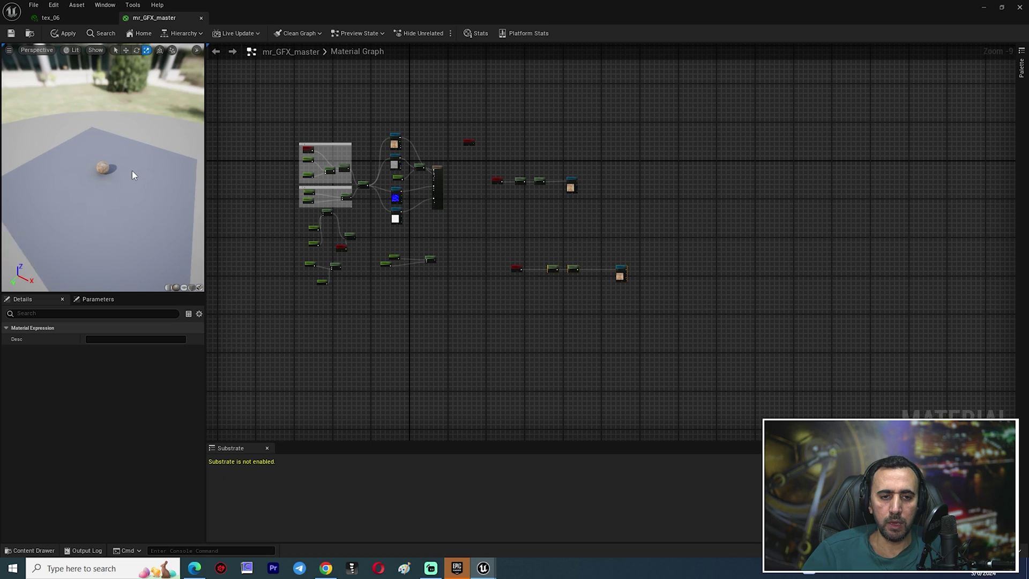
Focus the material preview on the distant sphere so that it fills the preview
{"action": "mouse_move", "coordinate": [132, 171]}
{"action": "left_mouse_down"}
{"action": "mouse_move", "coordinate": [132, 157]}
{"action": "mouse_move", "coordinate": [132, 169]}
{"action": "left_mouse_up"}
{"action": "key", "text": "f"}
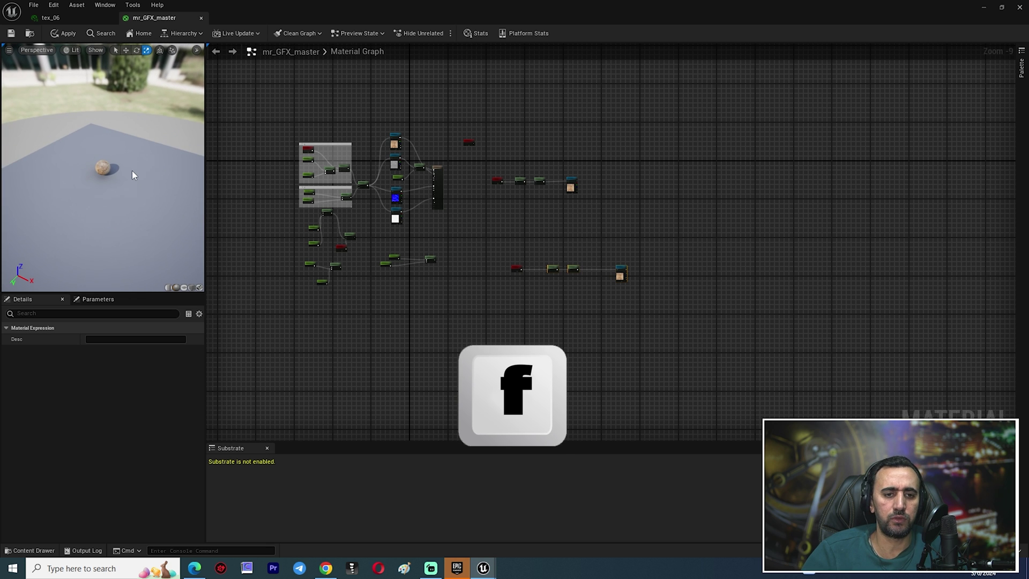
{"action": "key", "text": "f"}
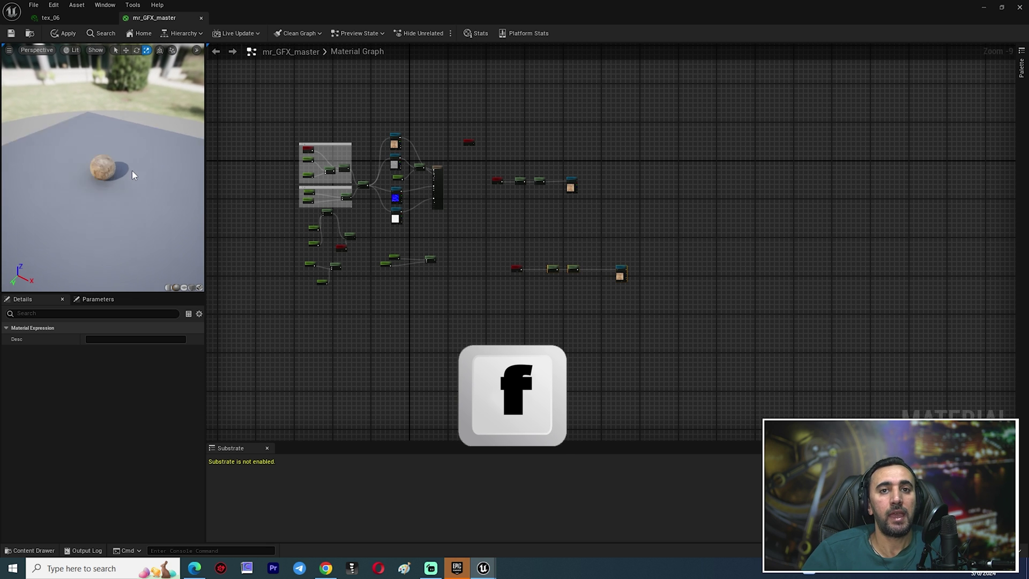
Close the mr_GFX_master material without applying its changes, and close the tex_06 material instance
{"action": "left_click", "coordinate": [201, 19]}
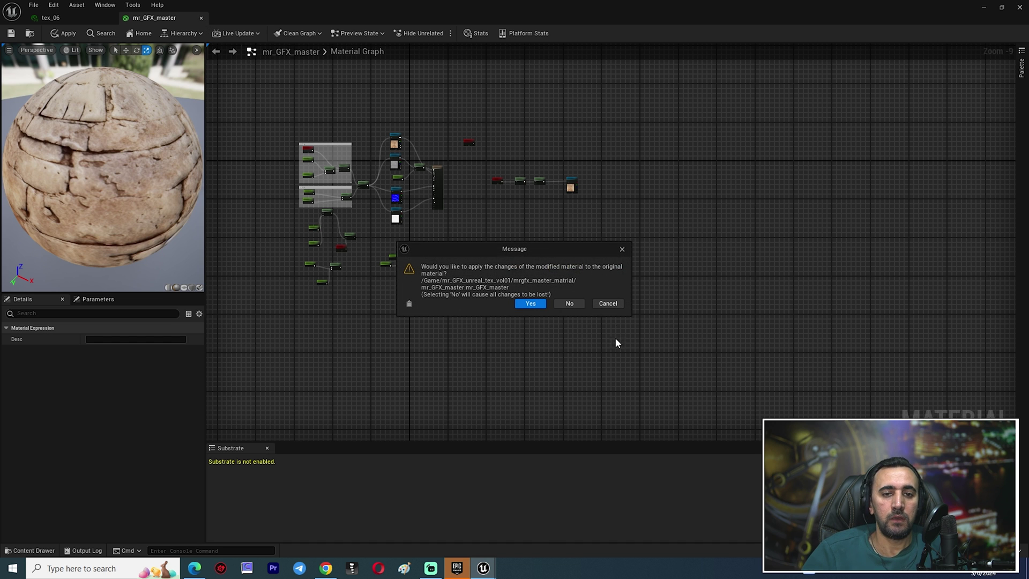
{"action": "left_click", "coordinate": [614, 305]}
{"action": "left_click", "coordinate": [201, 19]}
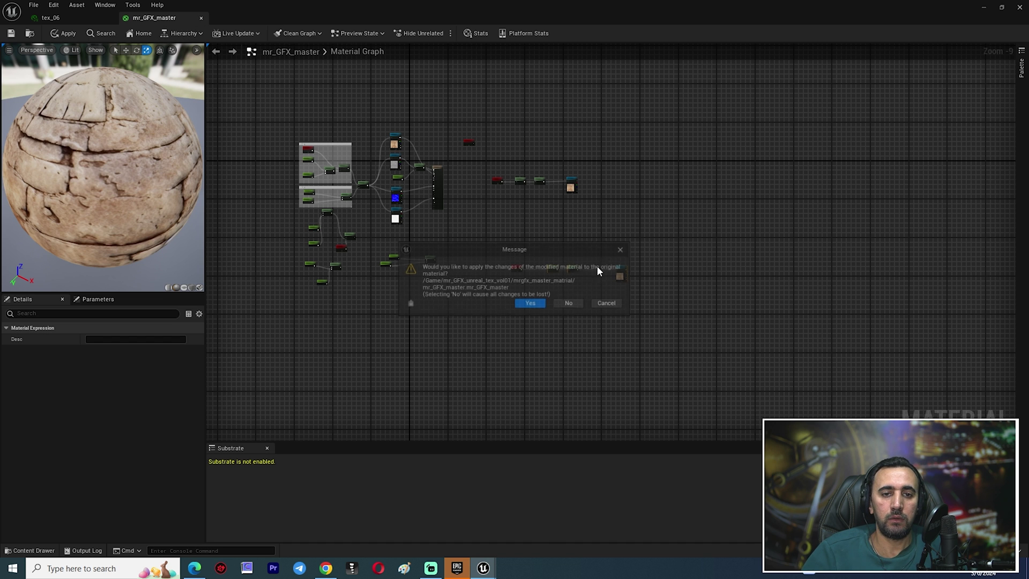
{"action": "left_click", "coordinate": [563, 303]}
{"action": "scroll", "coordinate": [464, 251], "scroll_direction": "down", "scroll_amount": 3}
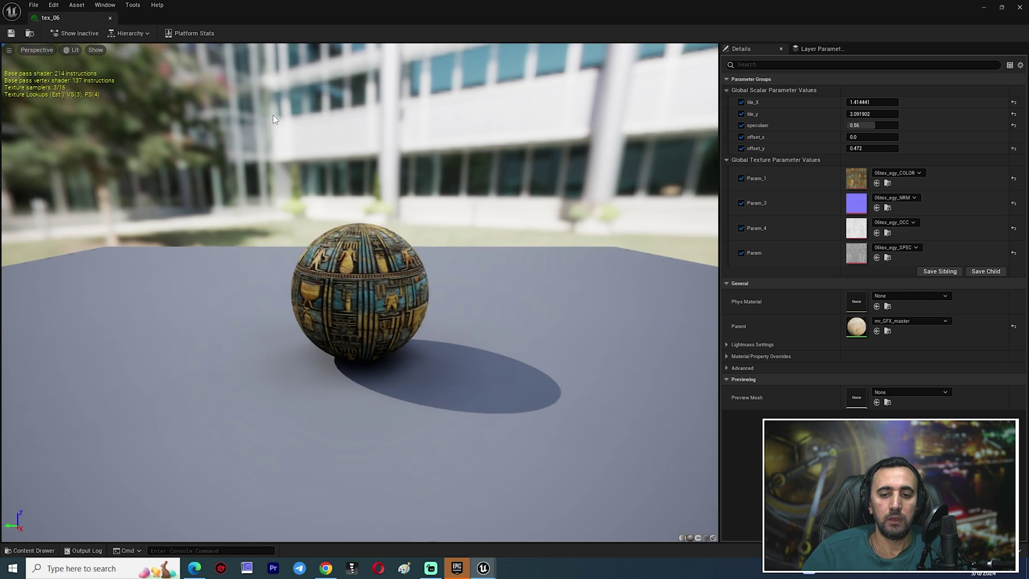
{"action": "left_click", "coordinate": [110, 18]}
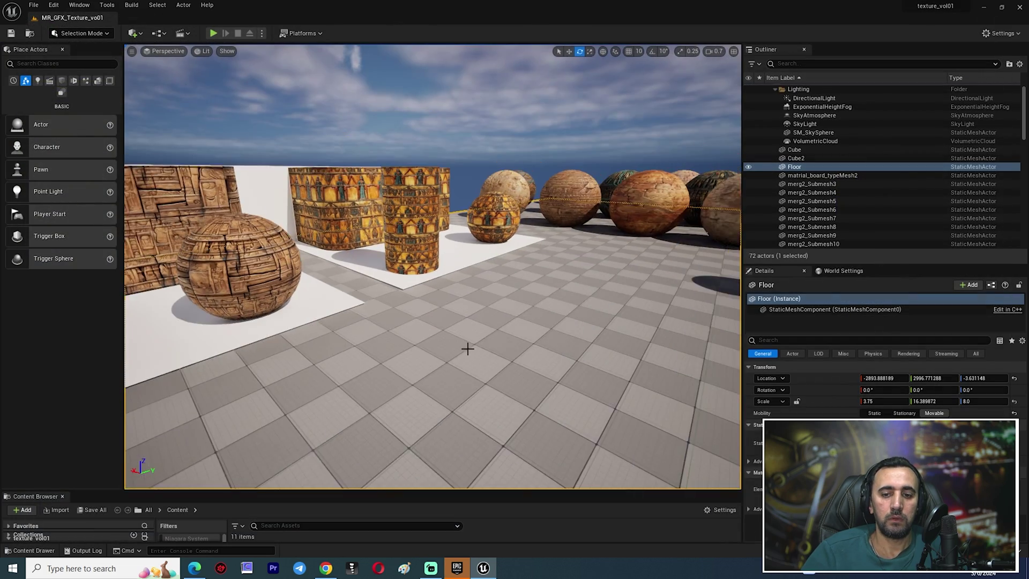
Select Sphere11 among the rows of textured spheres in the level and frame it in the viewport
{"action": "scroll", "coordinate": [591, 349], "scroll_direction": "down", "scroll_amount": 6}
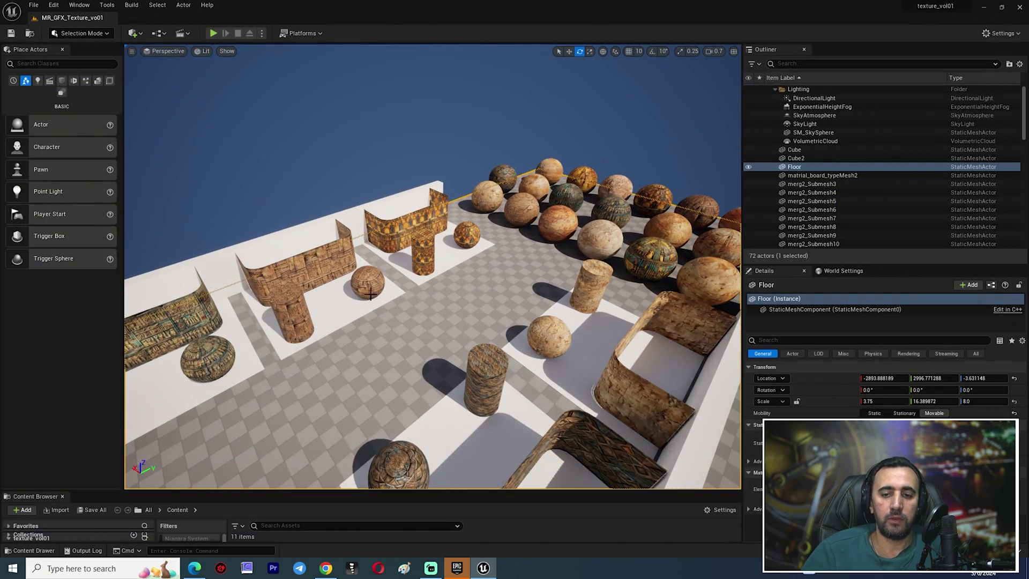
{"action": "scroll", "coordinate": [362, 327], "scroll_direction": "down", "scroll_amount": 4}
{"action": "left_click_drag", "start_coordinate": [566, 388], "coordinate": [589, 439], "text": "alt"}
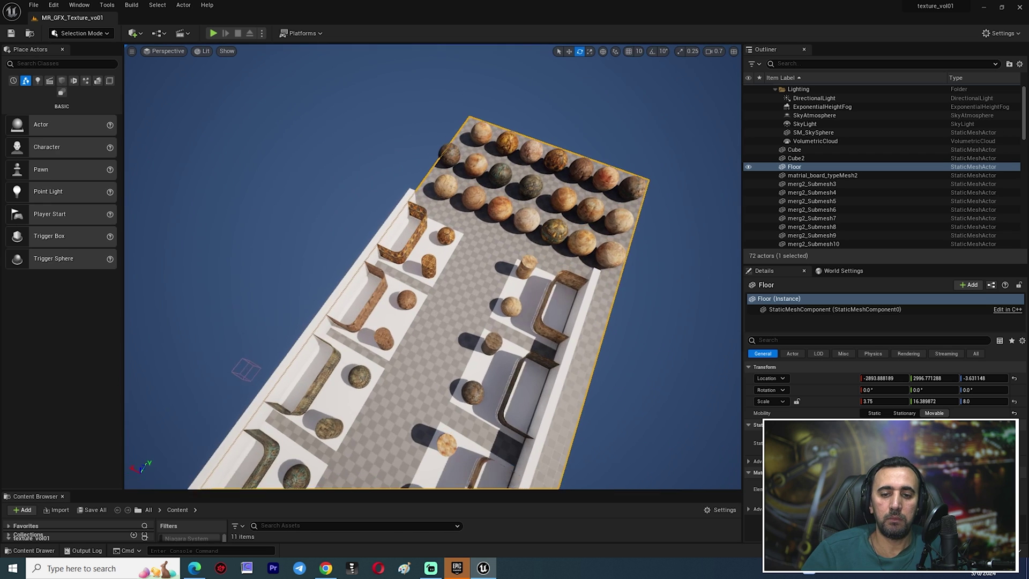
{"action": "right_click_drag", "start_coordinate": [492, 144], "coordinate": [492, 144]}
{"action": "left_click_drag", "start_coordinate": [513, 159], "coordinate": [497, 183], "text": "alt"}
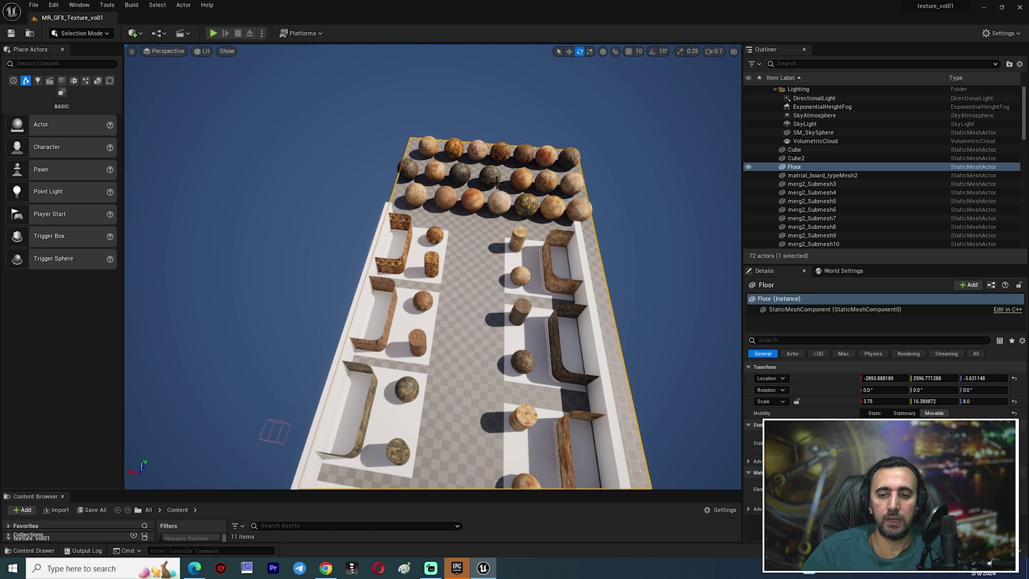
{"action": "left_click", "coordinate": [495, 171]}
{"action": "scroll", "coordinate": [485, 367], "scroll_direction": "down", "scroll_amount": 1}
{"action": "right_click_drag", "start_coordinate": [484, 367], "coordinate": [474, 357]}
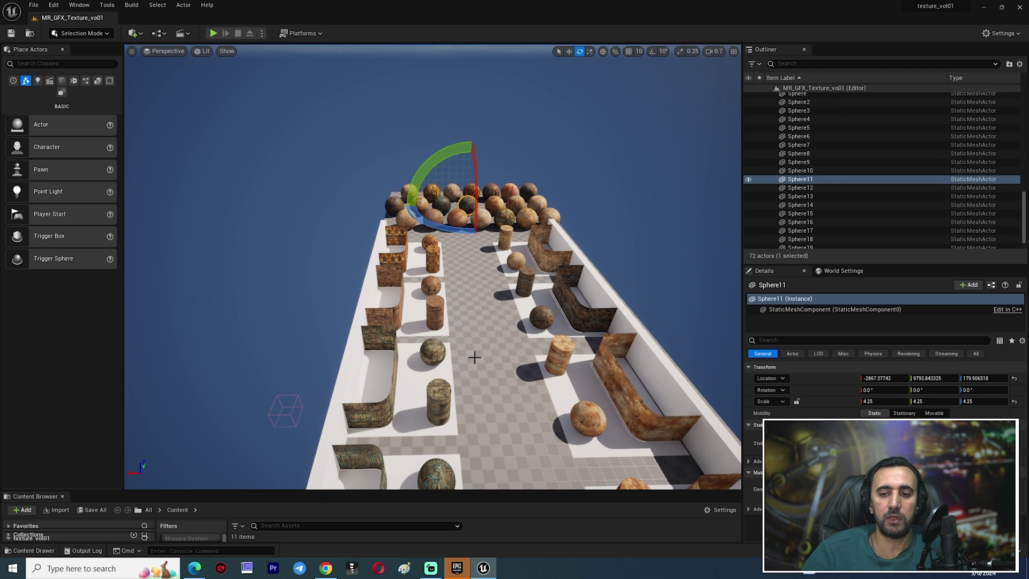
{"action": "key", "text": "f"}
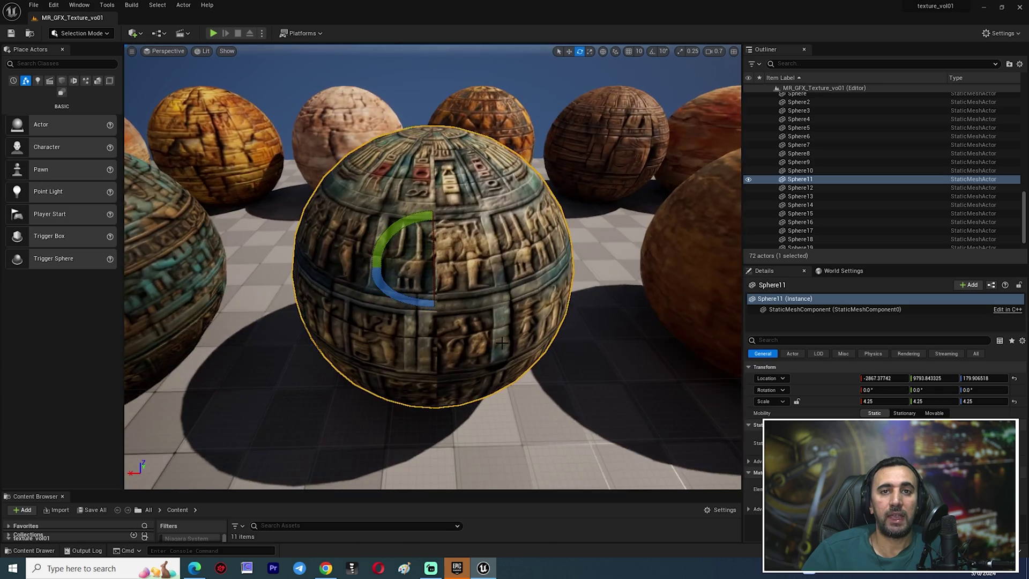
Orbit the level view around the selected sphere from farther away to examine it among its neighbours
{"action": "scroll", "coordinate": [509, 431], "scroll_direction": "down", "scroll_amount": 2}
{"action": "left_click_drag", "start_coordinate": [510, 432], "coordinate": [407, 482], "text": "alt"}
{"action": "left_click_drag", "start_coordinate": [510, 386], "coordinate": [511, 417], "text": "alt"}
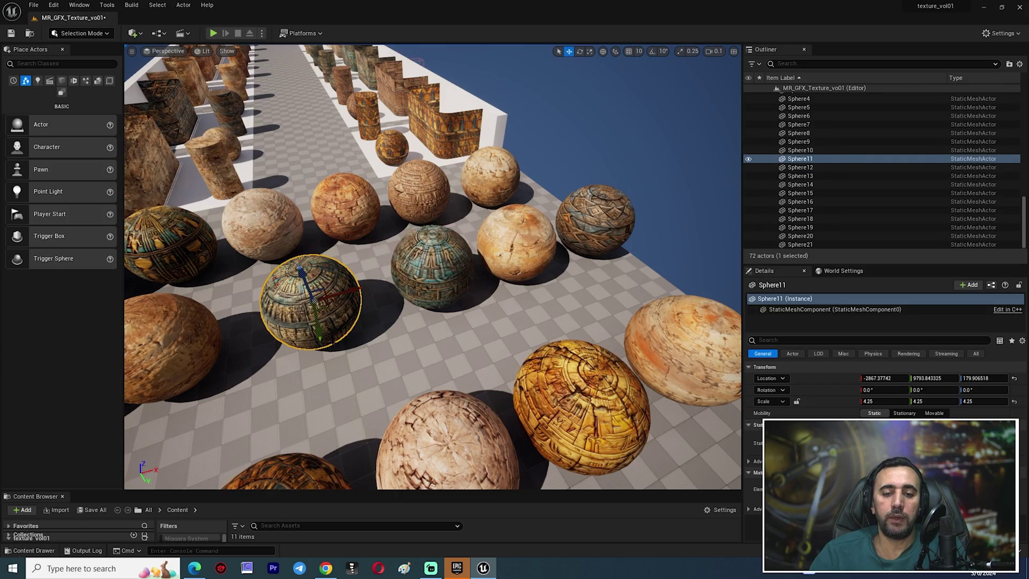
Duplicate Sphere11 along the Y axis into the aisle between the display rows and frame the copy
{"action": "left_click_drag", "start_coordinate": [318, 377], "coordinate": [223, 115], "text": "alt"}
{"action": "key", "text": "f"}
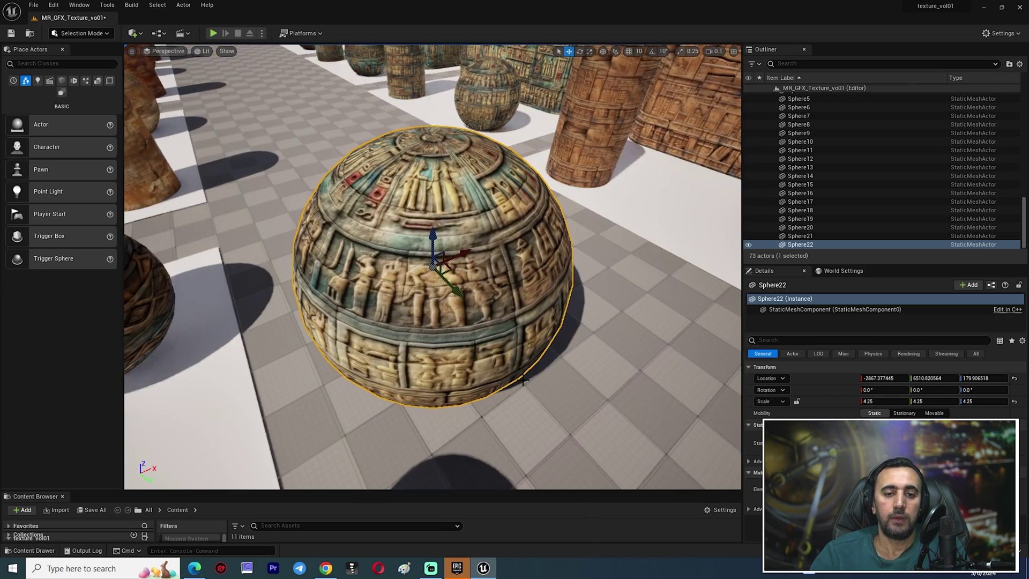
{"action": "scroll", "coordinate": [433, 268], "scroll_direction": "down", "scroll_amount": 5}
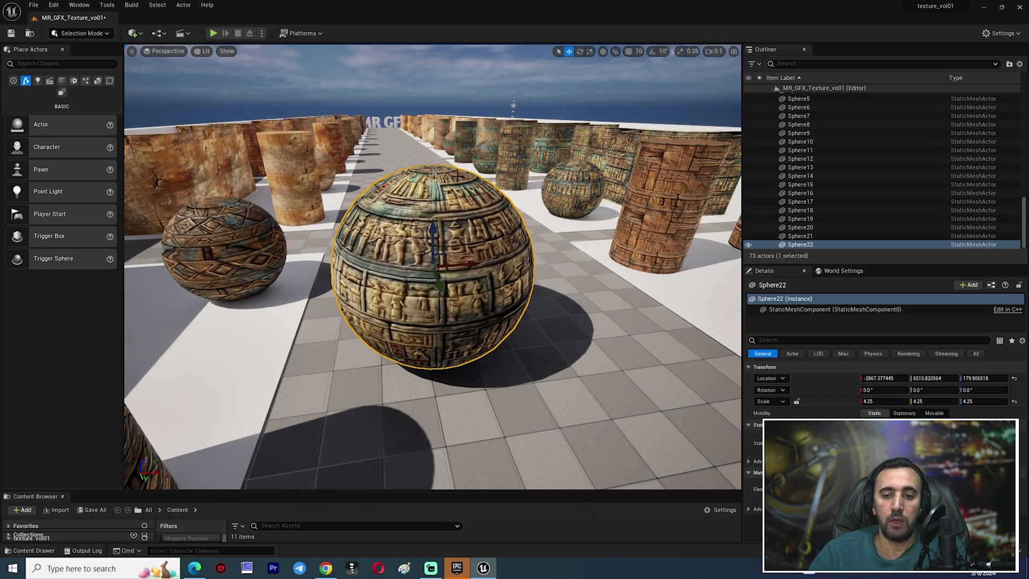
Try scaling the duplicated sphere along X from a temporary pivot near its left edge, and undo the change
{"action": "middle_click_drag", "start_coordinate": [408, 201], "coordinate": [362, 241]}
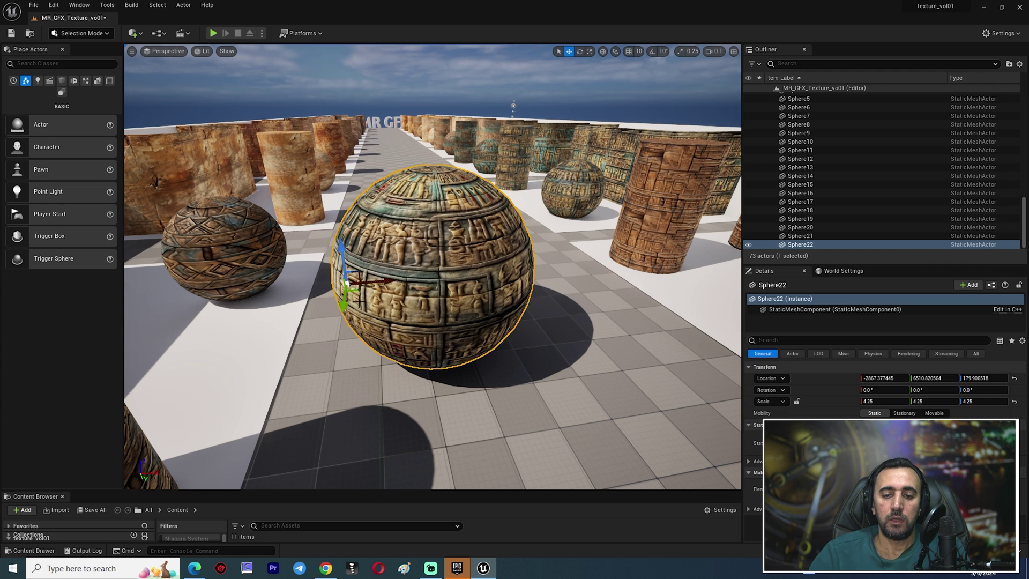
{"action": "key", "text": "e"}
{"action": "key", "text": "r"}
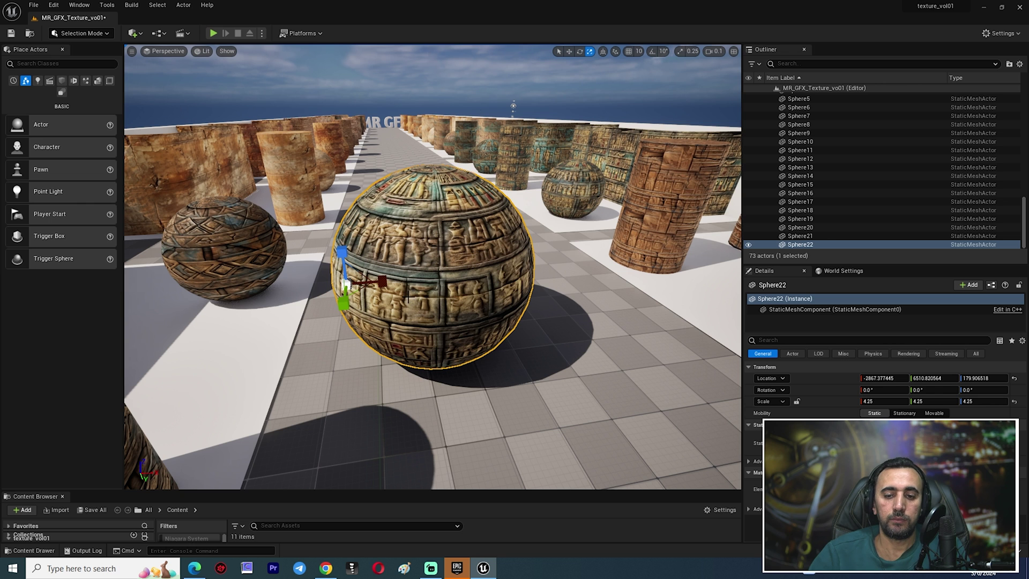
{"action": "left_click_drag", "start_coordinate": [384, 283], "coordinate": [466, 280]}
{"action": "key", "text": "ctrl+z"}
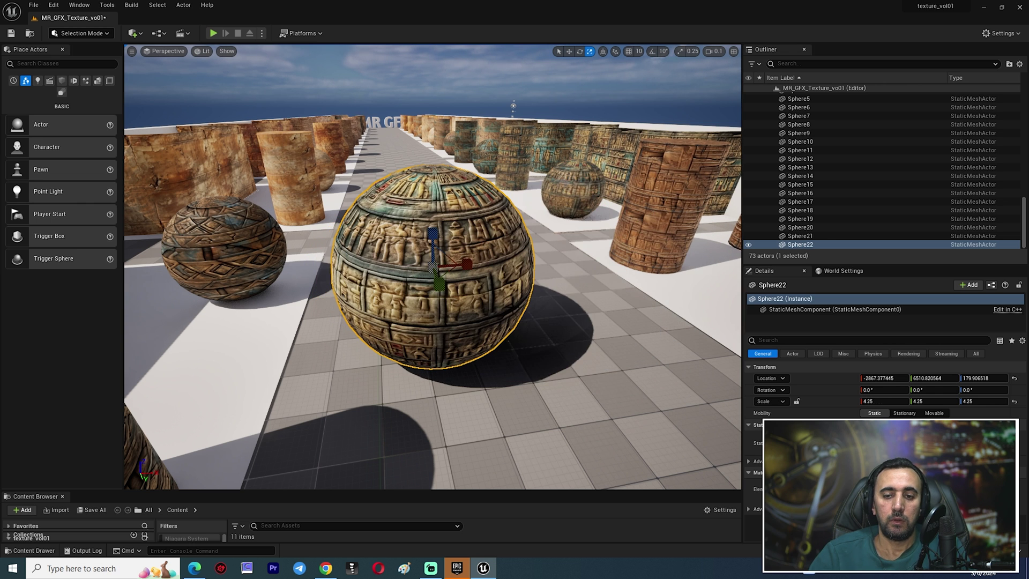
Stretch the duplicated sphere to an X scale of about 5.6 from a temporary pivot at its right edge, then deselect and reselect it
{"action": "middle_click", "coordinate": [521, 268], "text": "alt"}
{"action": "mouse_move", "coordinate": [556, 265]}
{"action": "left_mouse_down"}
{"action": "mouse_move", "coordinate": [632, 268]}
{"action": "mouse_move", "coordinate": [563, 268]}
{"action": "mouse_move", "coordinate": [576, 267]}
{"action": "left_mouse_up"}
{"action": "left_click", "coordinate": [513, 388]}
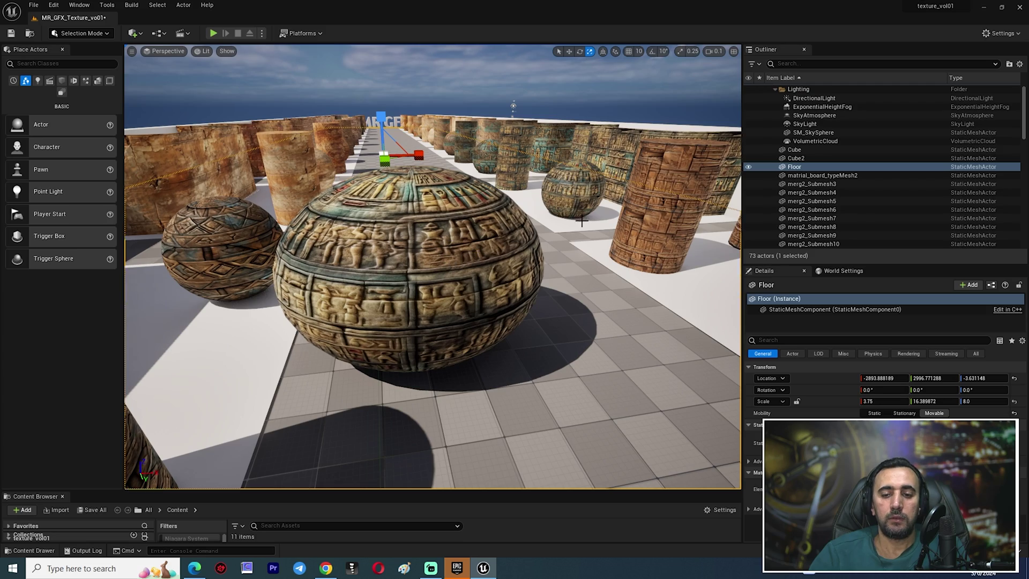
{"action": "right_click_drag", "start_coordinate": [581, 221], "coordinate": [590, 220]}
{"action": "left_click", "coordinate": [407, 218]}
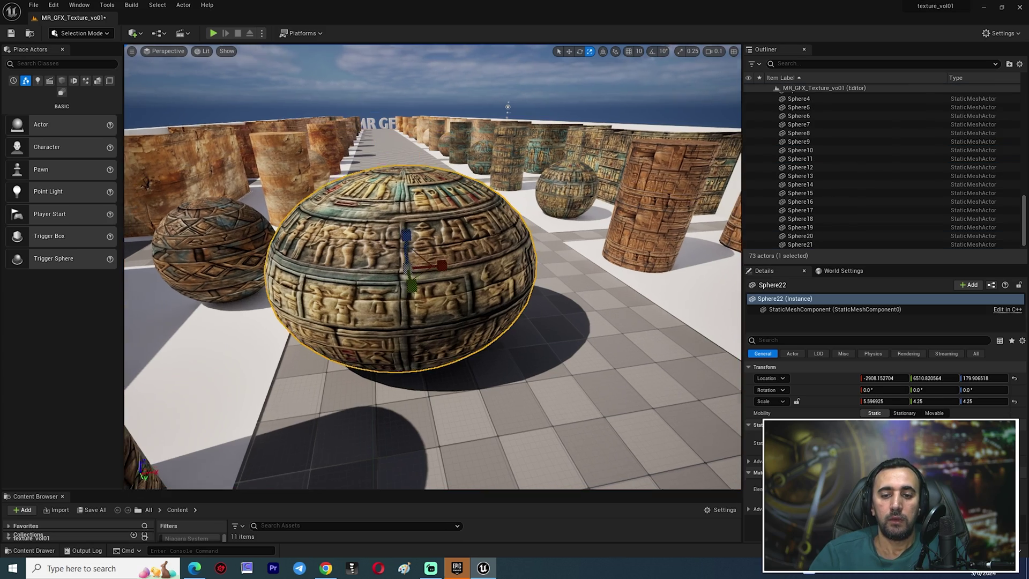
{"action": "left_click_drag", "start_coordinate": [407, 218], "coordinate": [397, 279], "text": "alt"}
{"action": "left_click", "coordinate": [513, 388]}
{"action": "left_click", "coordinate": [424, 317]}
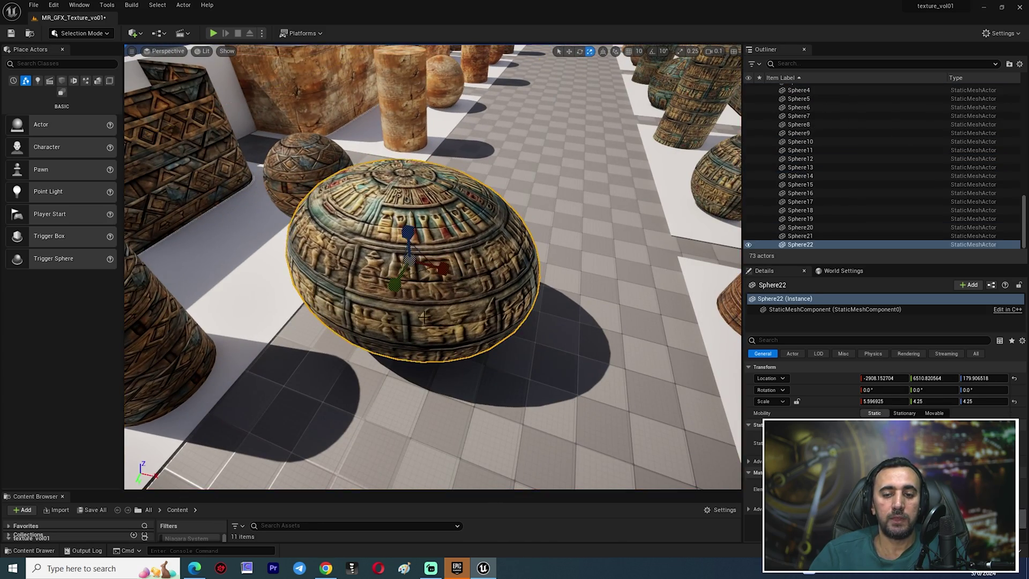
Undo the X stretch of the duplicated sphere and view it from farther away
{"action": "key", "text": "ctrl+z"}
{"action": "key", "text": "ctrl+z"}
{"action": "scroll", "coordinate": [424, 317], "scroll_direction": "down", "scroll_amount": 3}
{"action": "left_click_drag", "start_coordinate": [424, 317], "coordinate": [372, 365], "text": "alt"}
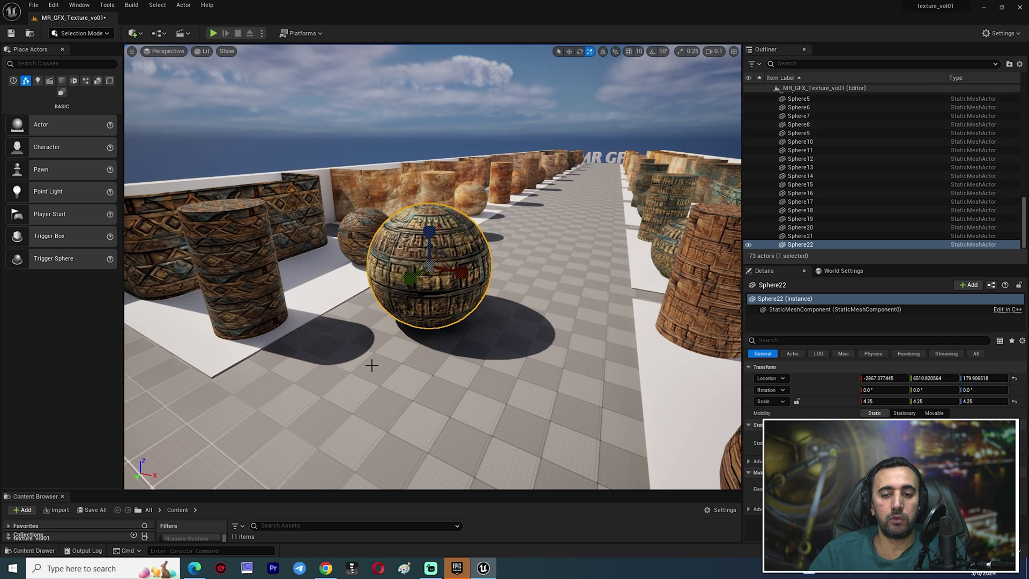
Switch to Modeling Mode and place the duplicated sphere's pivot at its box Center with Edit Pivot, accepting the change
{"action": "left_click", "coordinate": [57, 33]}
{"action": "left_click", "coordinate": [90, 32]}
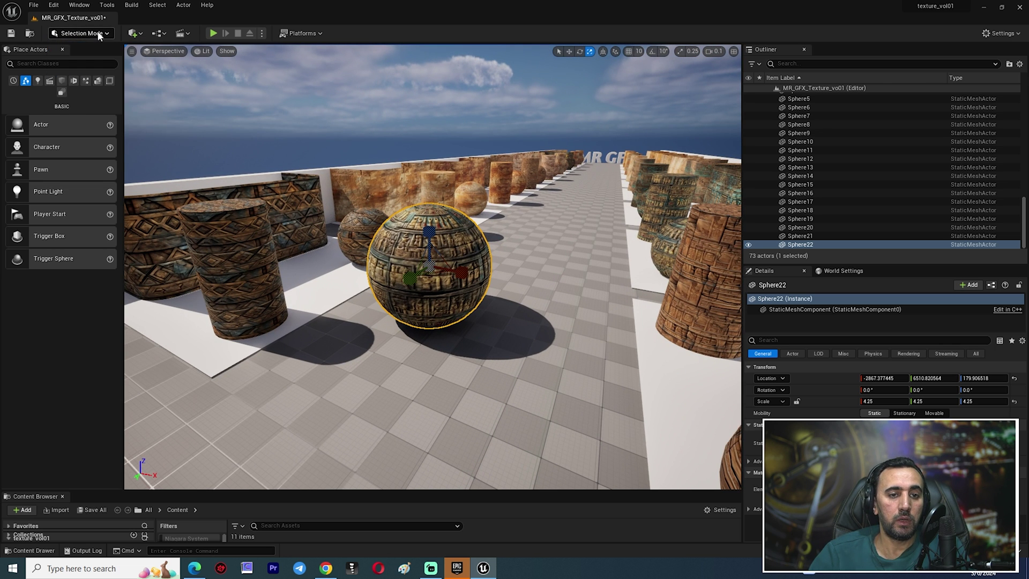
{"action": "left_click", "coordinate": [91, 32]}
{"action": "left_click", "coordinate": [98, 86]}
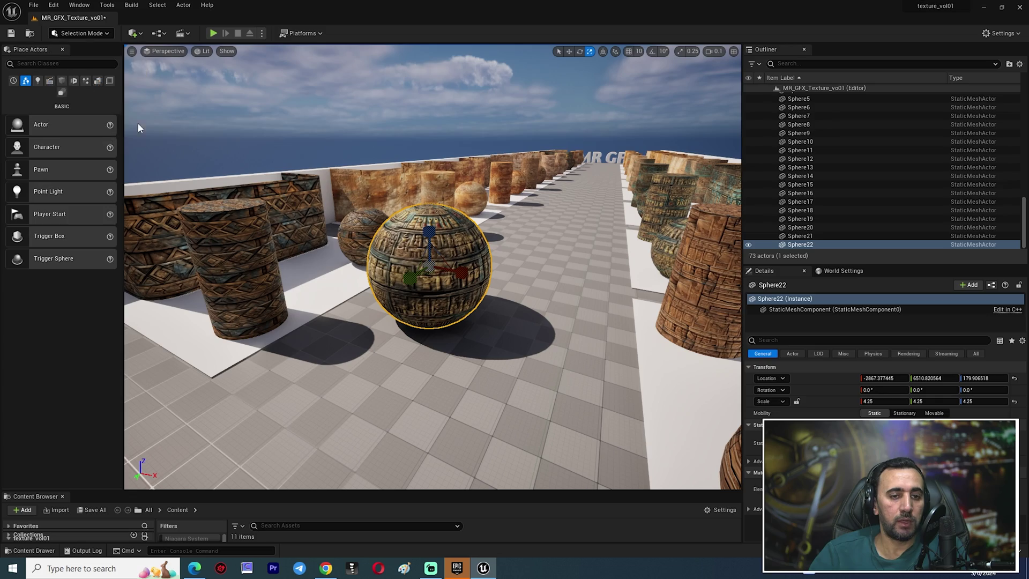
{"action": "left_click_drag", "start_coordinate": [576, 270], "coordinate": [541, 270], "text": "alt"}
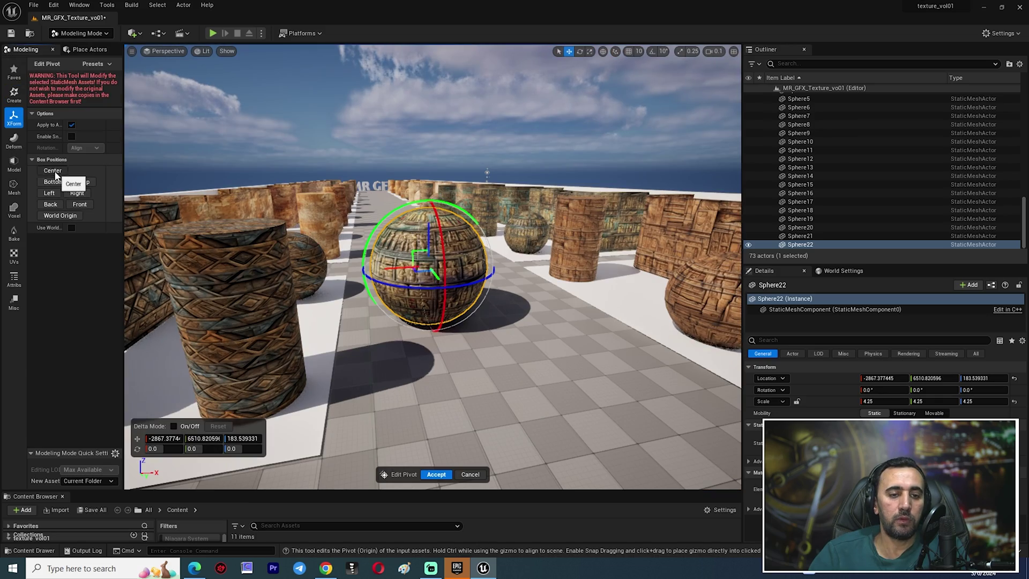
{"action": "left_click", "coordinate": [437, 474]}
{"action": "left_click_drag", "start_coordinate": [534, 327], "coordinate": [300, 316], "text": "alt"}
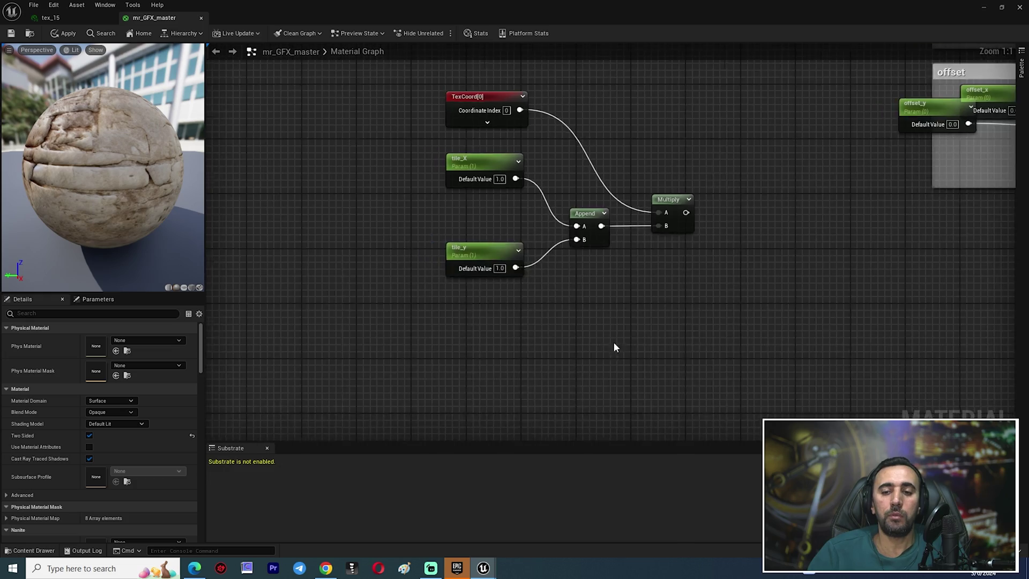
Duplicate the loose TexCoord, tile_X, tile_y, Append and Multiply node group in mr_GFX_master and place the copy left of the original
{"action": "scroll", "coordinate": [614, 347], "scroll_direction": "down", "scroll_amount": 2}
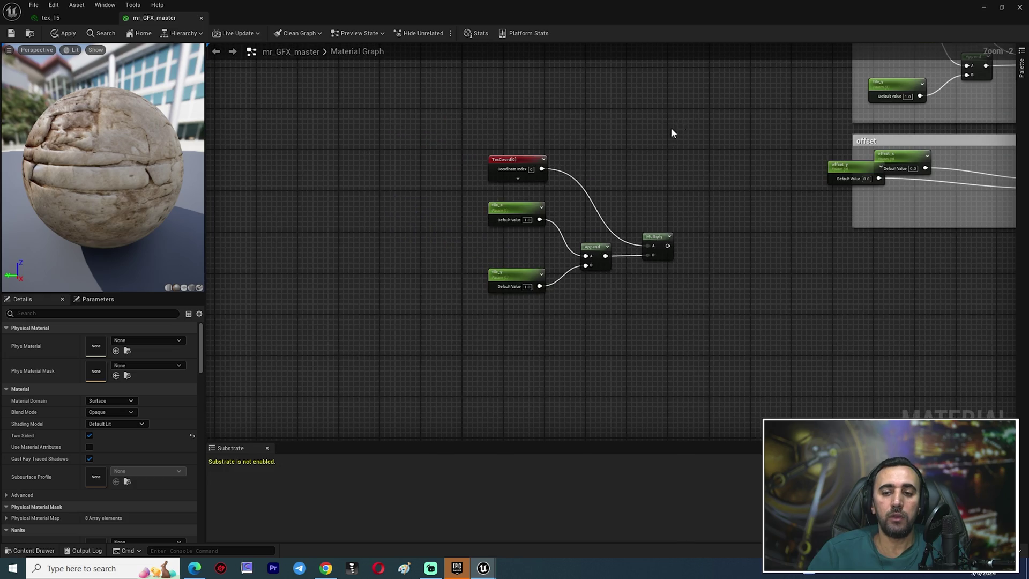
{"action": "left_click_drag", "start_coordinate": [670, 130], "coordinate": [395, 330]}
{"action": "key", "text": "ctrl+d"}
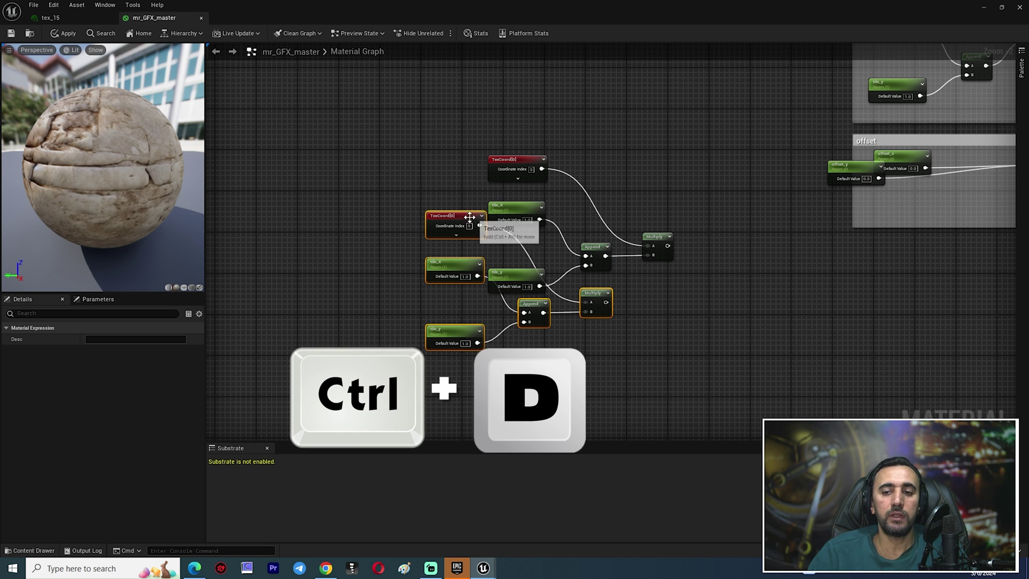
{"action": "left_click_drag", "start_coordinate": [472, 222], "coordinate": [286, 165]}
{"action": "right_click_drag", "start_coordinate": [328, 247], "coordinate": [383, 248]}
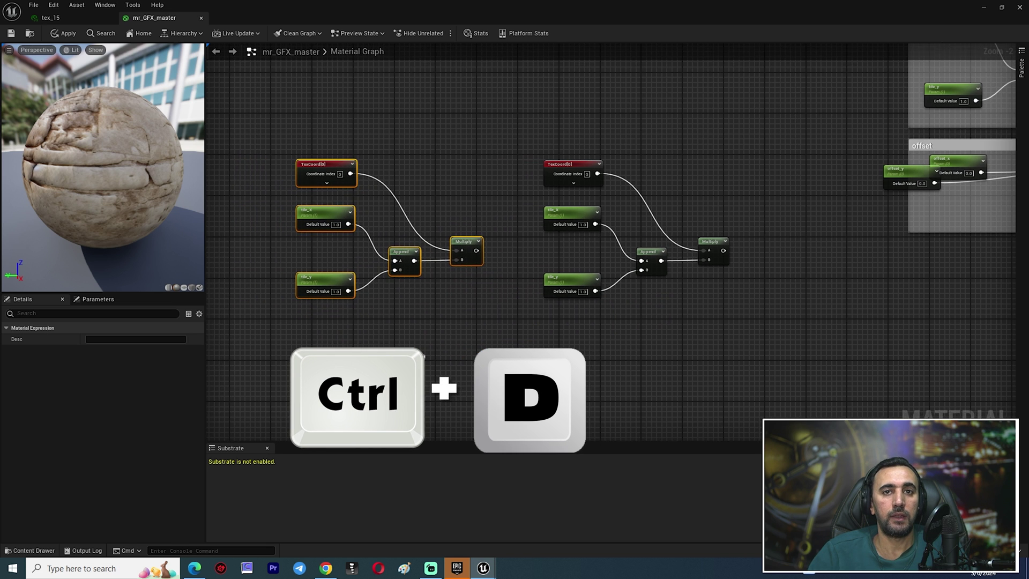
Try copying and pasting the right-hand tiling node group, then delete the selected nodes and undo the last change
{"action": "left_click_drag", "start_coordinate": [756, 139], "coordinate": [539, 299]}
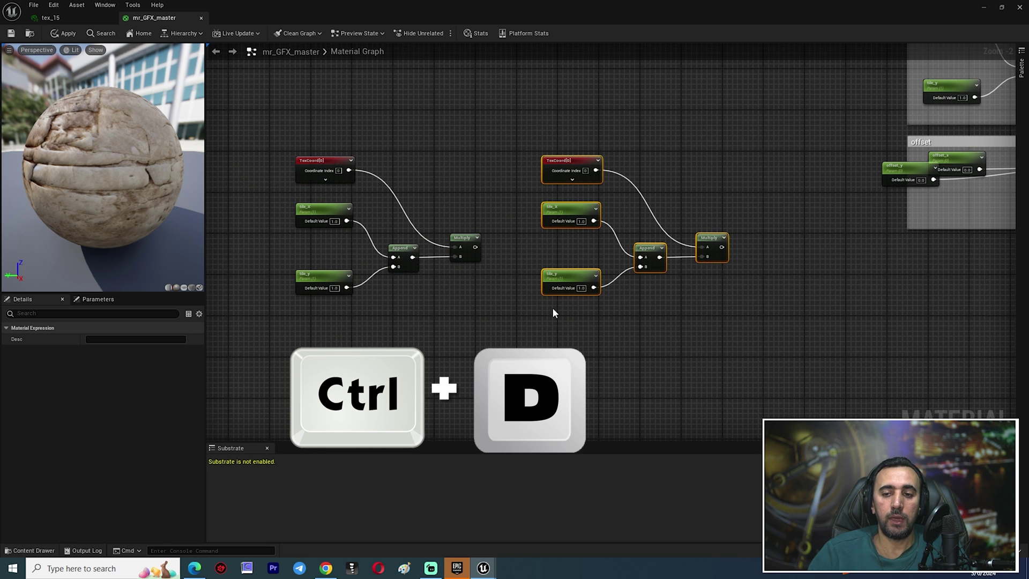
{"action": "right_click_drag", "start_coordinate": [615, 347], "coordinate": [619, 319]}
{"action": "left_click", "coordinate": [690, 343]}
{"action": "left_click_drag", "start_coordinate": [744, 115], "coordinate": [578, 278]}
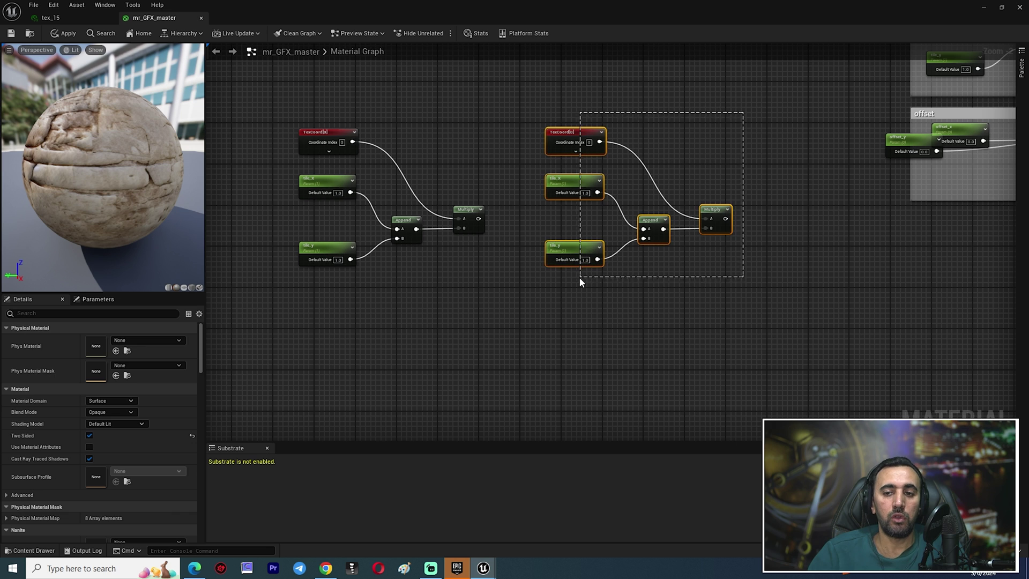
{"action": "key", "text": "ctrl+c"}
{"action": "key", "text": "ctrl+v"}
{"action": "key", "text": "Delete"}
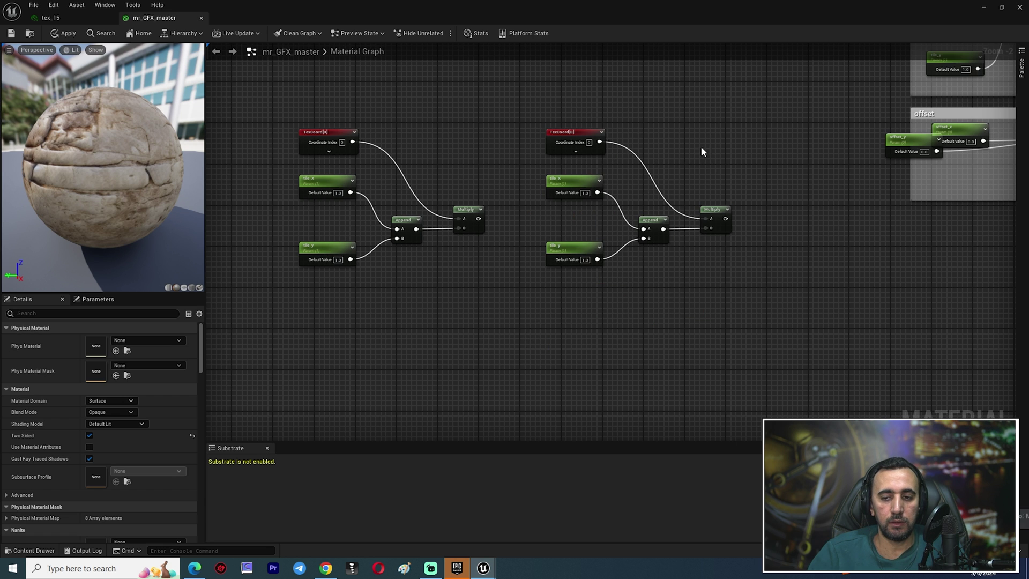
{"action": "key", "text": "ctrl+z"}
Duplicate the right-hand tiling node group and place the copy directly below it
{"action": "right_click", "coordinate": [578, 180]}
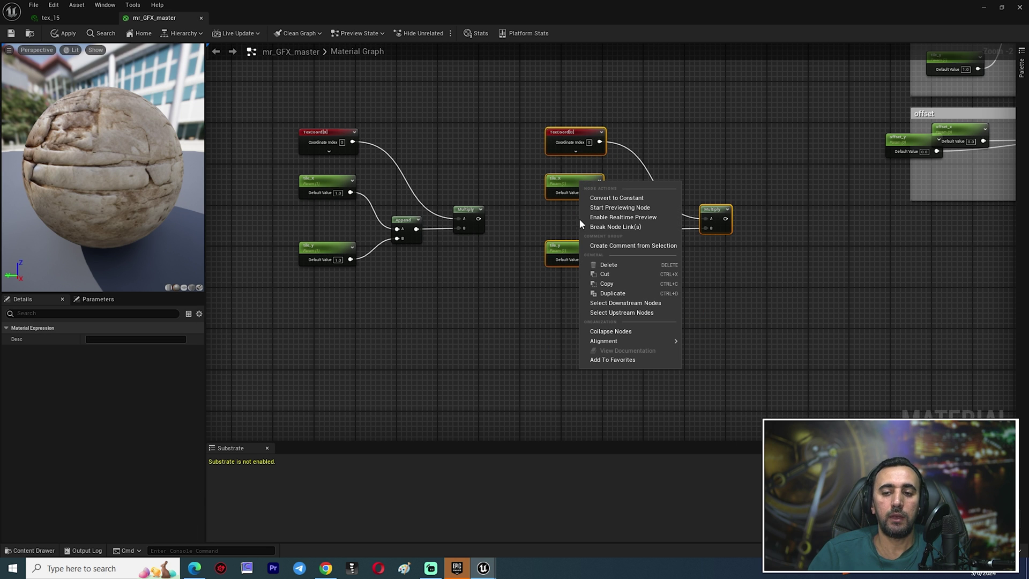
{"action": "left_click", "coordinate": [604, 286]}
{"action": "key", "text": "ctrl+d"}
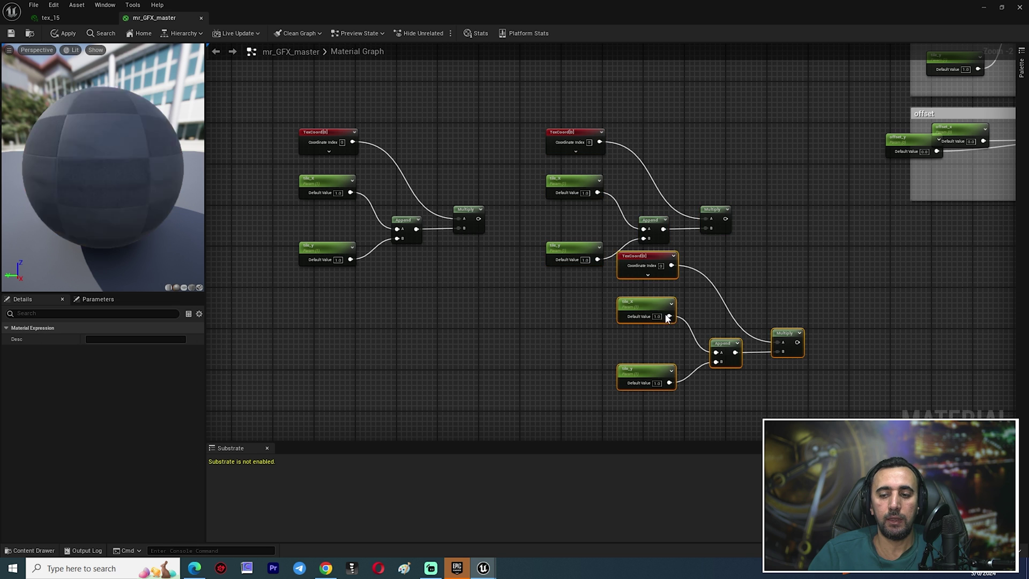
{"action": "left_click_drag", "start_coordinate": [628, 271], "coordinate": [559, 332]}
{"action": "right_click_drag", "start_coordinate": [727, 392], "coordinate": [704, 335]}
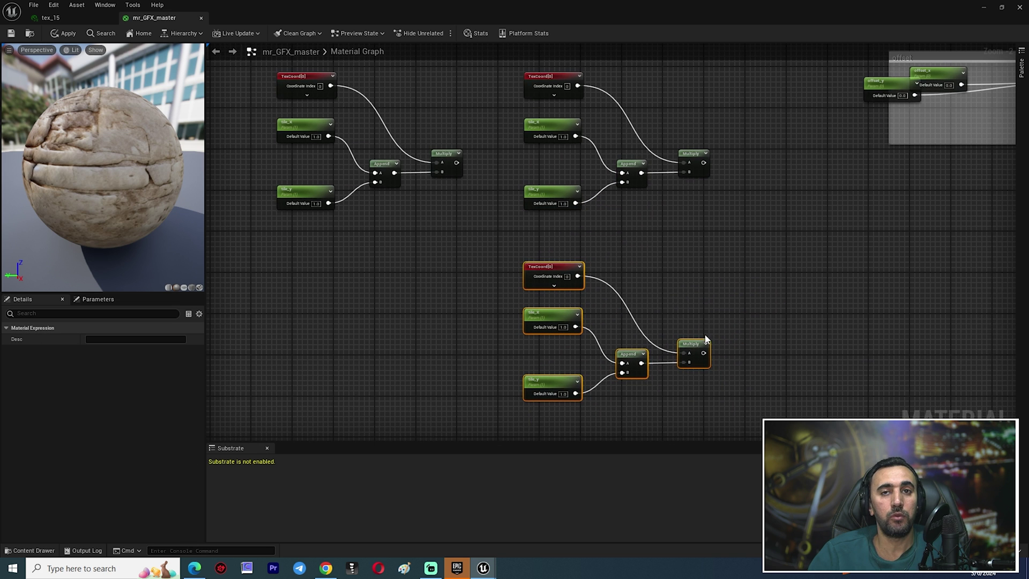
Duplicate the upper-left tiling node group and place the copy below it, making a two-by-two arrangement
{"action": "right_click_drag", "start_coordinate": [386, 329], "coordinate": [458, 339]}
{"action": "left_click_drag", "start_coordinate": [529, 68], "coordinate": [378, 354]}
{"action": "key", "text": "ctrl+d"}
{"action": "left_click", "coordinate": [471, 270]}
{"action": "scroll", "coordinate": [462, 286], "scroll_direction": "down", "scroll_amount": 3}
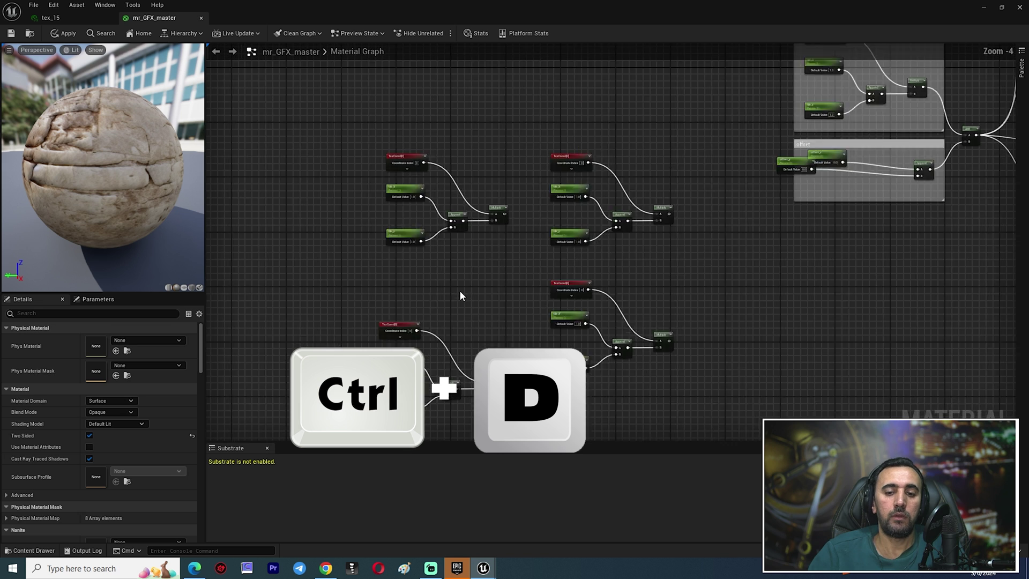
{"action": "right_click_drag", "start_coordinate": [596, 374], "coordinate": [599, 342]}
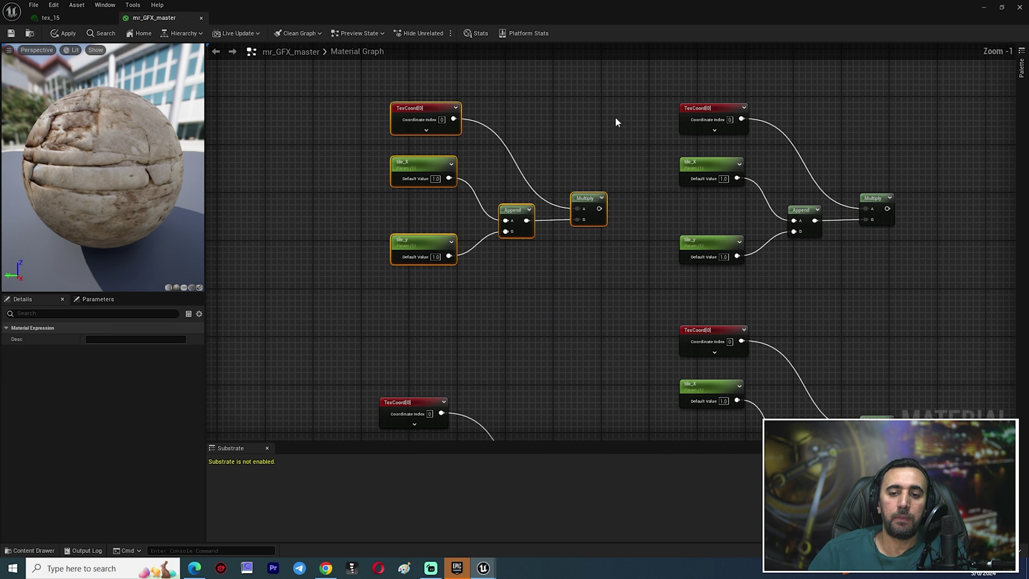
{"action": "left_click", "coordinate": [615, 122]}
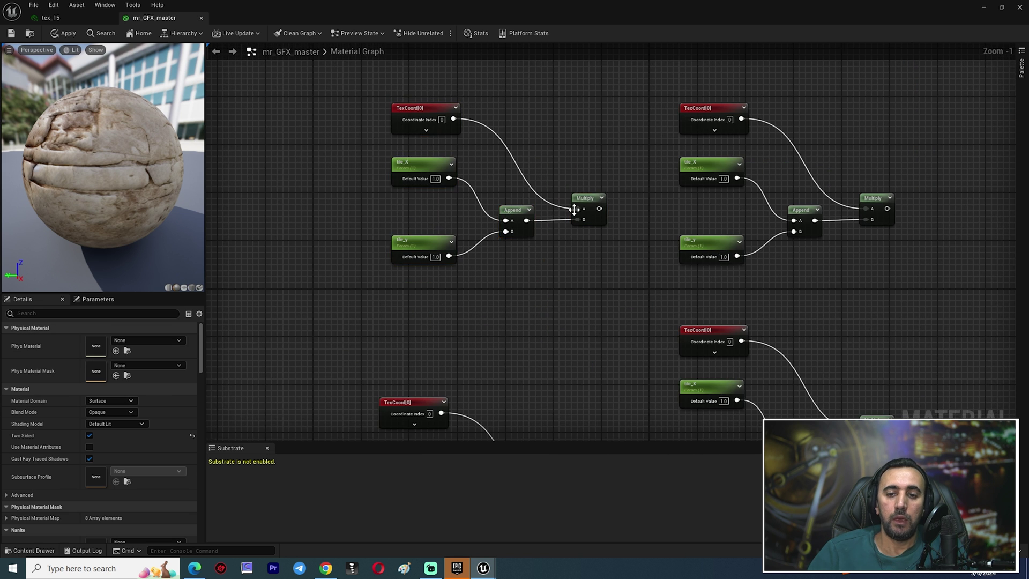
Wrap the upper-left tiling node group in a comment box titled "cord"
{"action": "scroll", "coordinate": [553, 173], "scroll_direction": "down", "scroll_amount": 1}
{"action": "right_click_drag", "start_coordinate": [553, 172], "coordinate": [560, 202]}
{"action": "left_click_drag", "start_coordinate": [592, 127], "coordinate": [343, 319]}
{"action": "key", "text": "c"}
{"action": "left_click", "coordinate": [462, 134]}
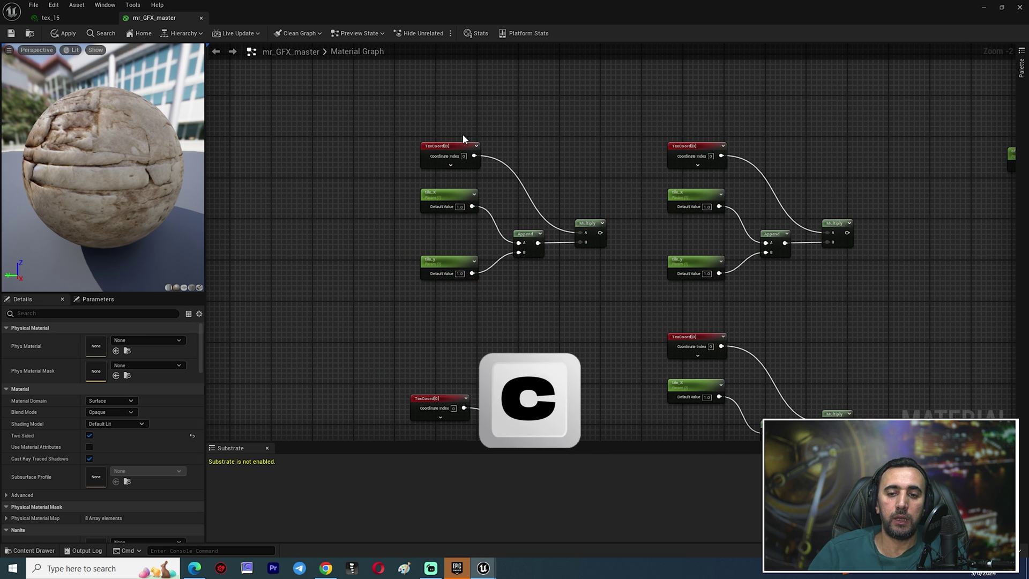
{"action": "left_click_drag", "start_coordinate": [609, 127], "coordinate": [393, 285]}
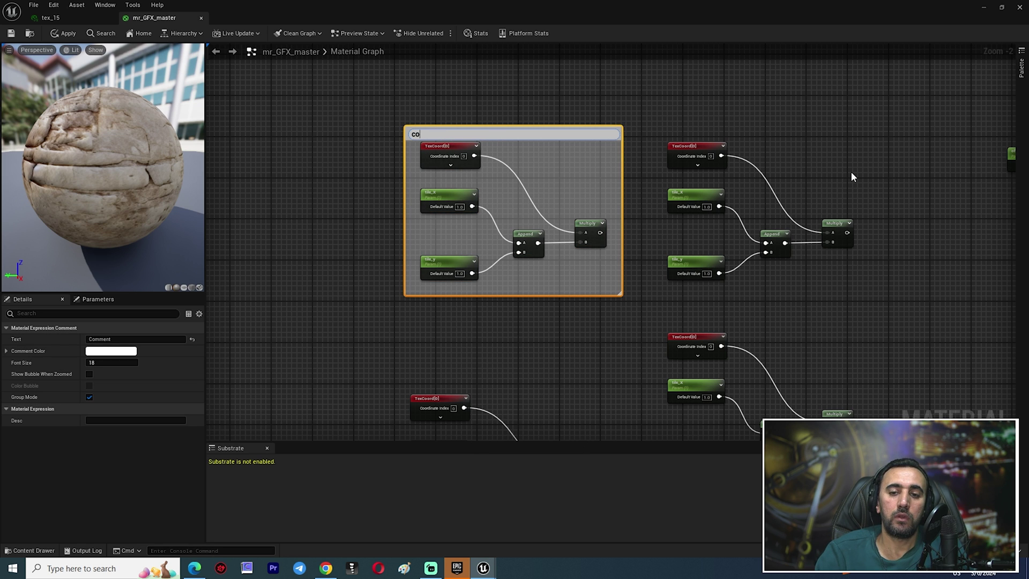
{"action": "key", "text": "Return"}
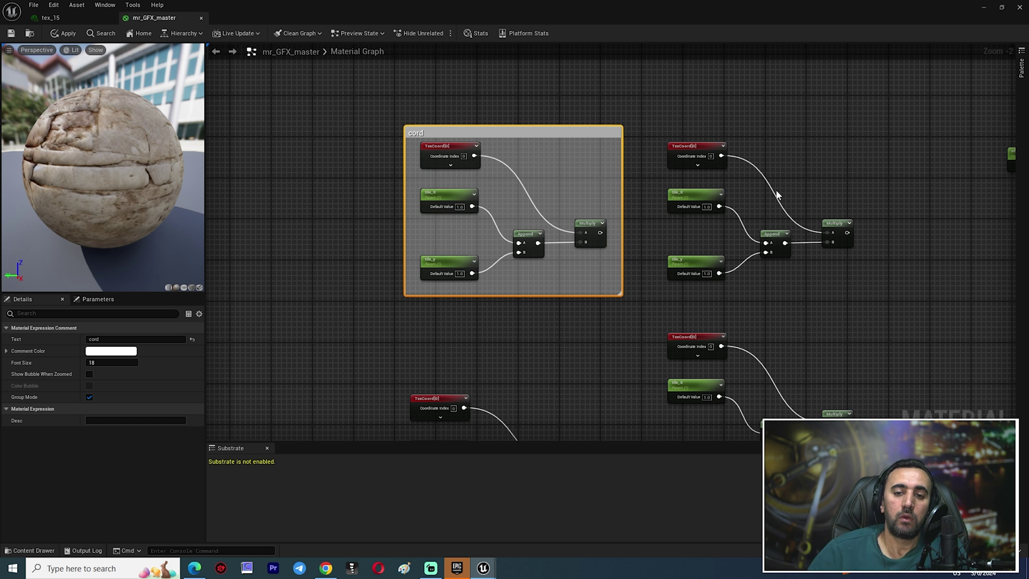
Wrap each of the other three tiling node groups in its own comment box with the default title
{"action": "left_click_drag", "start_coordinate": [848, 130], "coordinate": [690, 281]}
{"action": "key", "text": "c"}
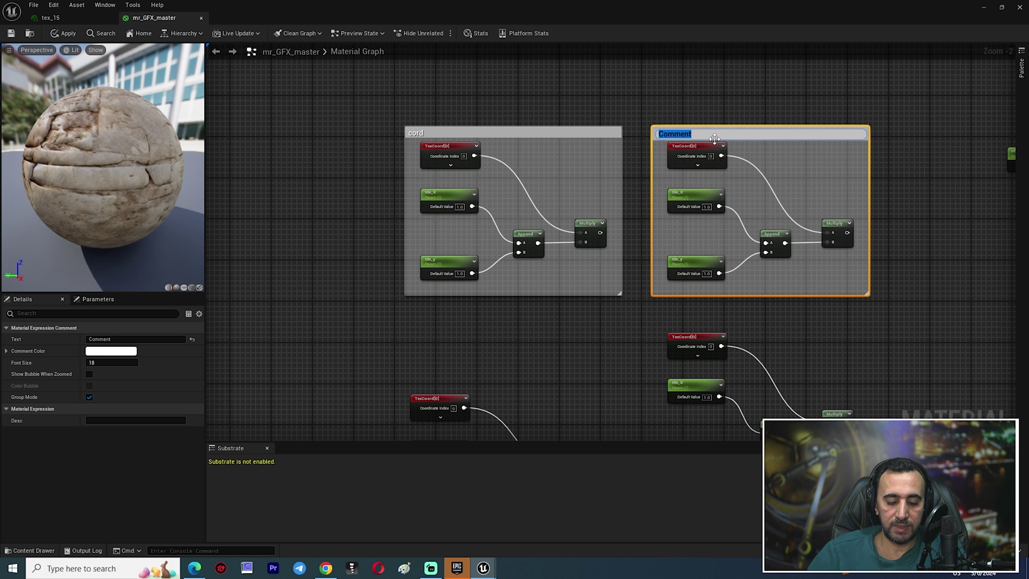
{"action": "right_click_drag", "start_coordinate": [619, 366], "coordinate": [581, 218]}
{"action": "left_click_drag", "start_coordinate": [818, 198], "coordinate": [665, 322]}
{"action": "left_click_drag", "start_coordinate": [663, 220], "coordinate": [678, 278]}
{"action": "left_click_drag", "start_coordinate": [864, 249], "coordinate": [642, 420]}
{"action": "key", "text": "c"}
{"action": "key", "text": "c"}
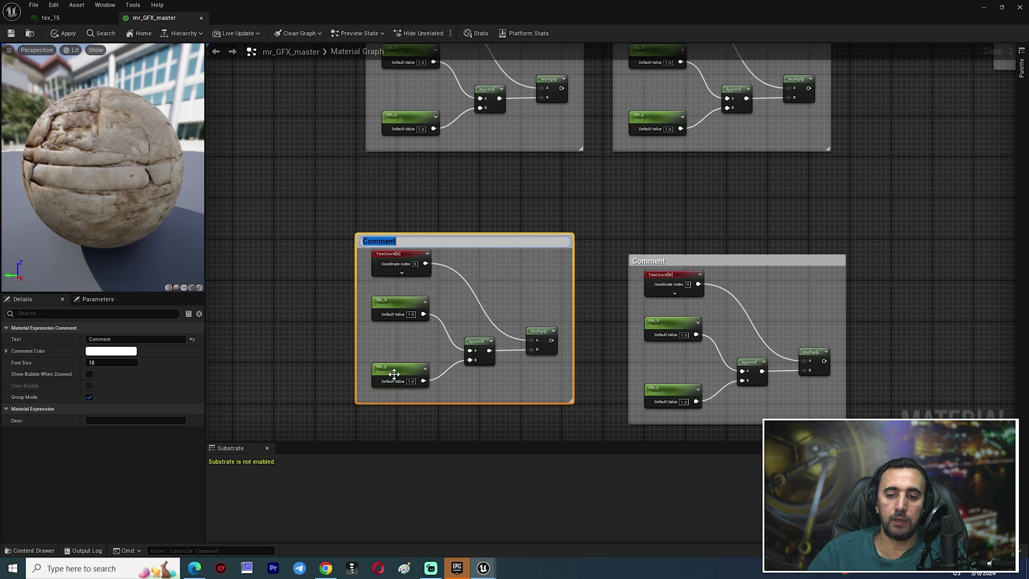
Reposition the lower-right and upper-right comment boxes together with the nodes they contain
{"action": "scroll", "coordinate": [390, 375], "scroll_direction": "down", "scroll_amount": 4}
{"action": "left_click", "coordinate": [632, 315]}
{"action": "left_click_drag", "start_coordinate": [528, 335], "coordinate": [578, 325]}
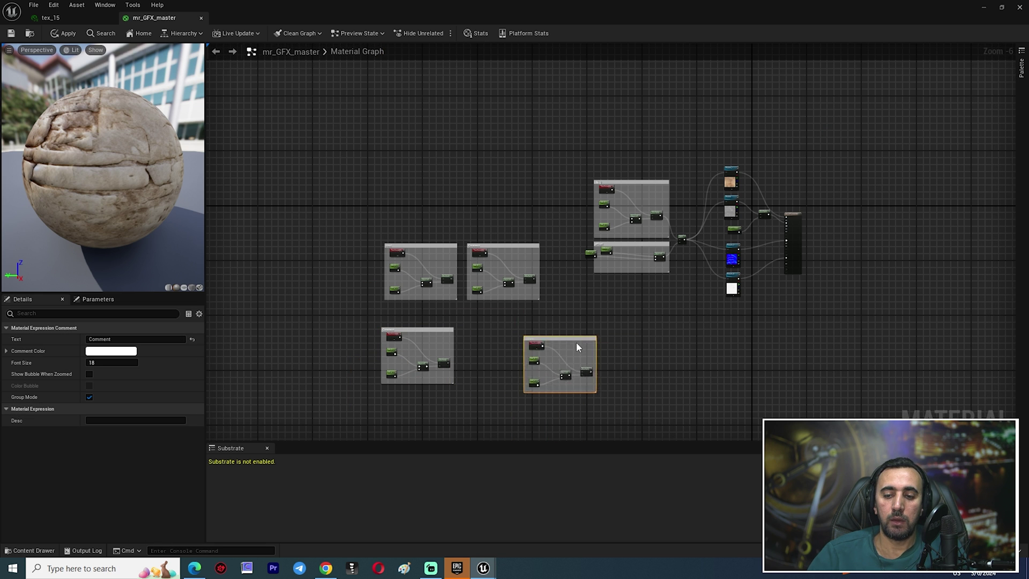
{"action": "left_click_drag", "start_coordinate": [506, 245], "coordinate": [503, 200]}
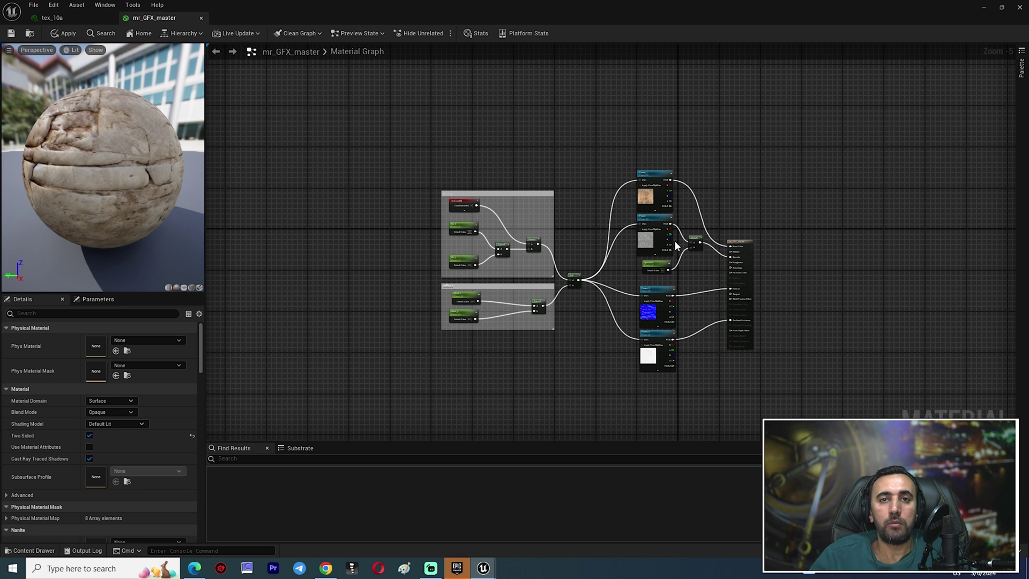
Collapse the tiling and offset comment groups and their shared Add node into a single node
{"action": "scroll", "coordinate": [556, 231], "scroll_direction": "up", "scroll_amount": 2}
{"action": "left_click_drag", "start_coordinate": [577, 156], "coordinate": [358, 395]}
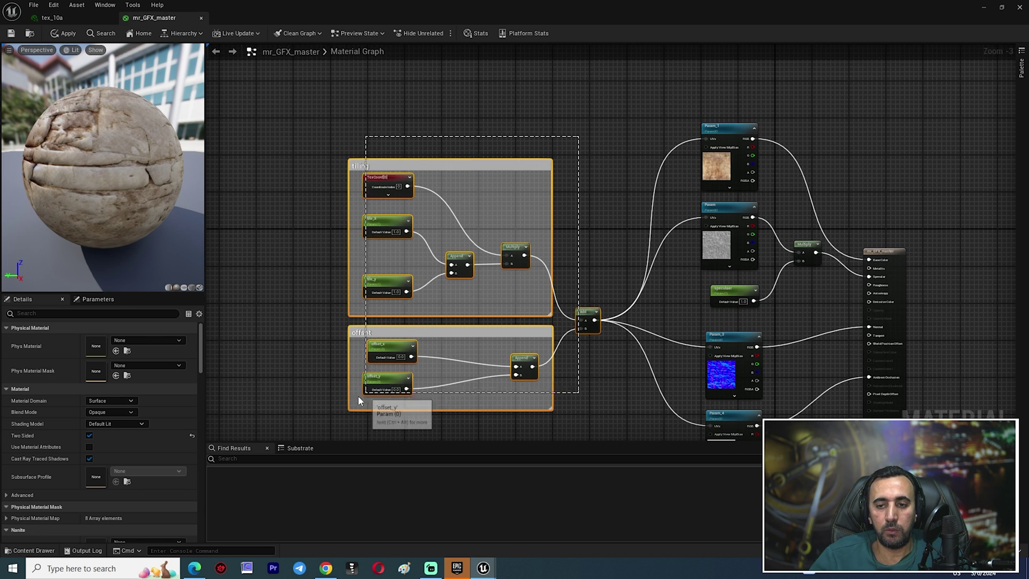
{"action": "right_click", "coordinate": [588, 317]}
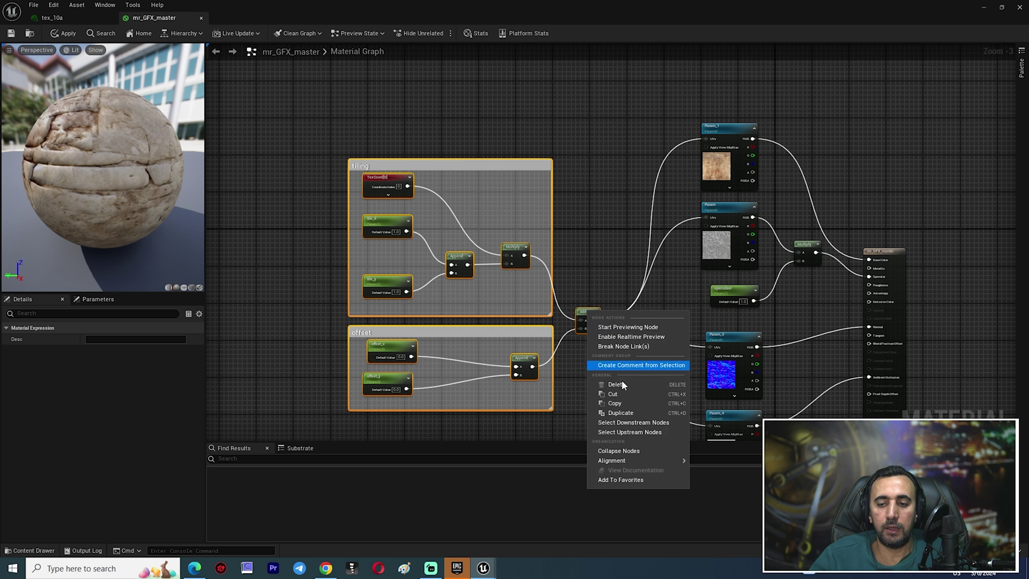
{"action": "left_click", "coordinate": [644, 450]}
{"action": "right_click_drag", "start_coordinate": [534, 349], "coordinate": [490, 276]}
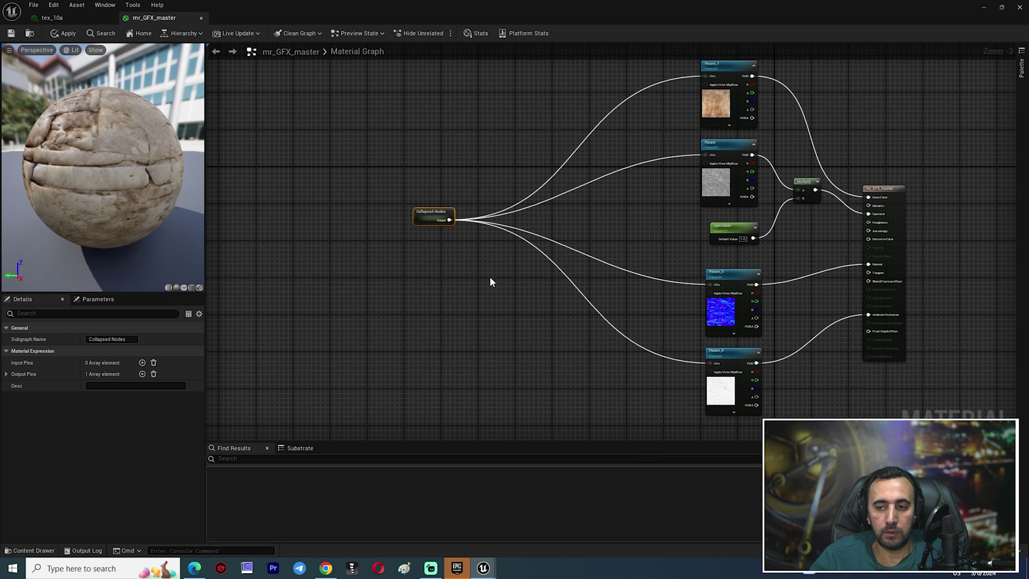
Move the collapsed node slightly lower and closer to the four texture nodes
{"action": "scroll", "coordinate": [489, 277], "scroll_direction": "up", "scroll_amount": 1}
{"action": "left_click_drag", "start_coordinate": [413, 197], "coordinate": [431, 232]}
{"action": "scroll", "coordinate": [643, 367], "scroll_direction": "down", "scroll_amount": 1}
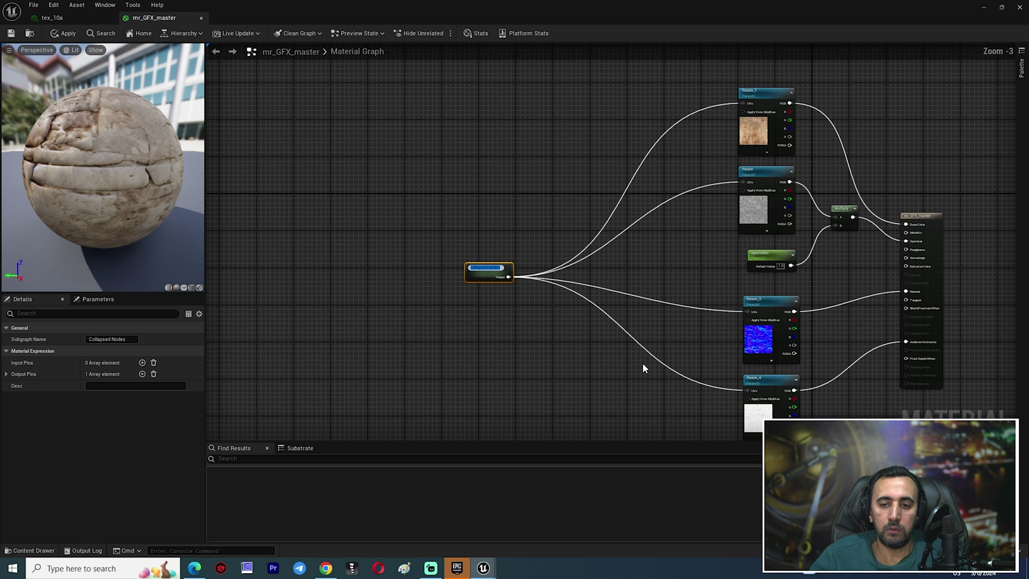
Open the collapsed node to examine its tiling and offset groups, and return to the main material graph
{"action": "right_click_drag", "start_coordinate": [642, 363], "coordinate": [574, 331]}
{"action": "double_click", "coordinate": [421, 244]}
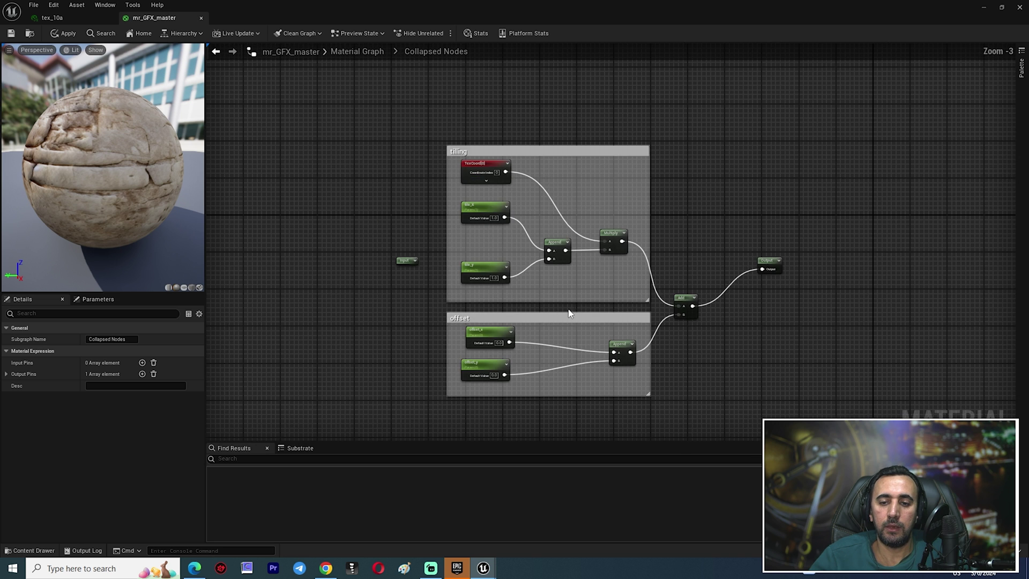
{"action": "scroll", "coordinate": [569, 313], "scroll_direction": "down", "scroll_amount": 1}
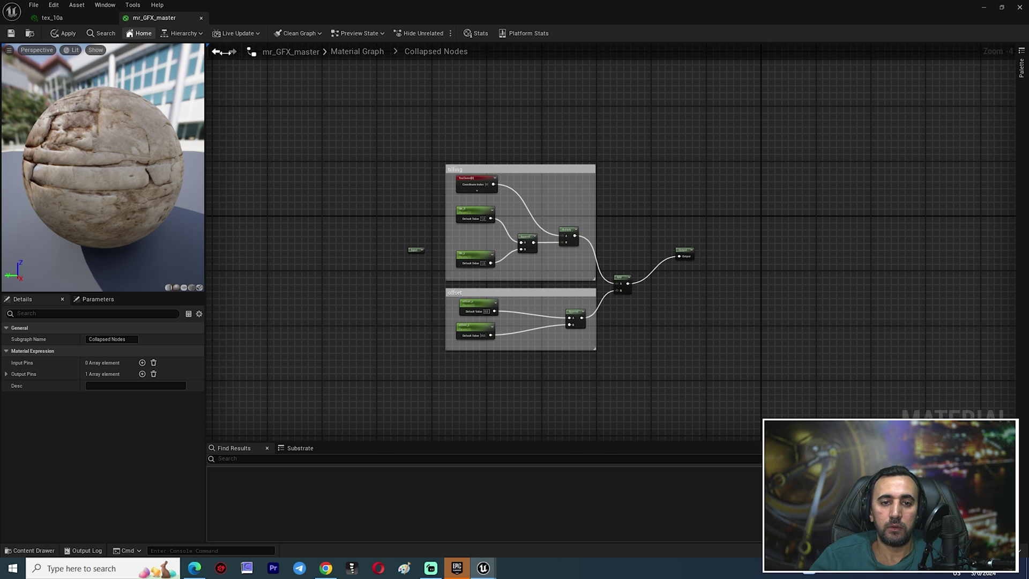
{"action": "scroll", "coordinate": [467, 96], "scroll_direction": "up", "scroll_amount": 2}
{"action": "left_click", "coordinate": [372, 54]}
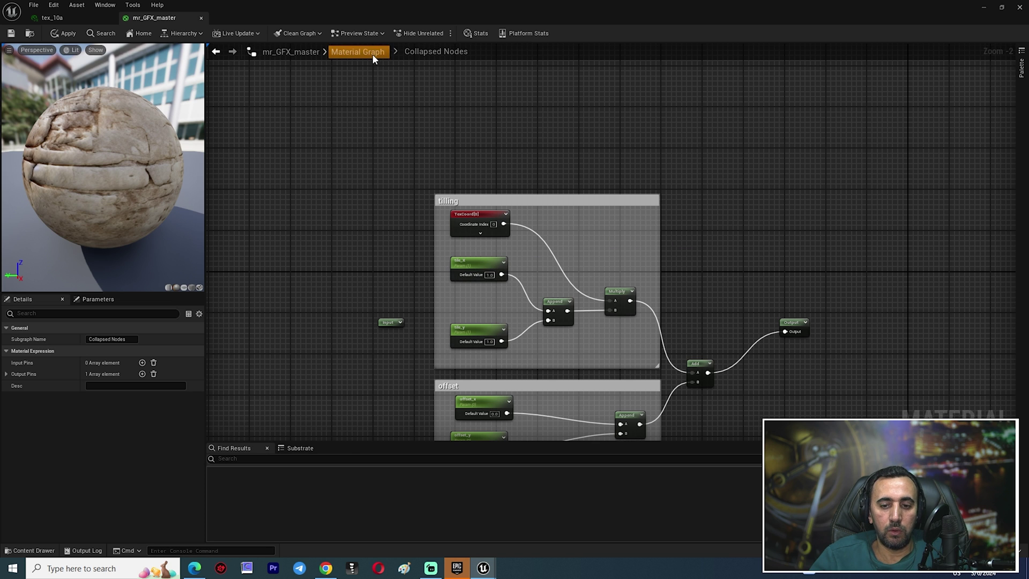
{"action": "scroll", "coordinate": [567, 305], "scroll_direction": "down", "scroll_amount": 5}
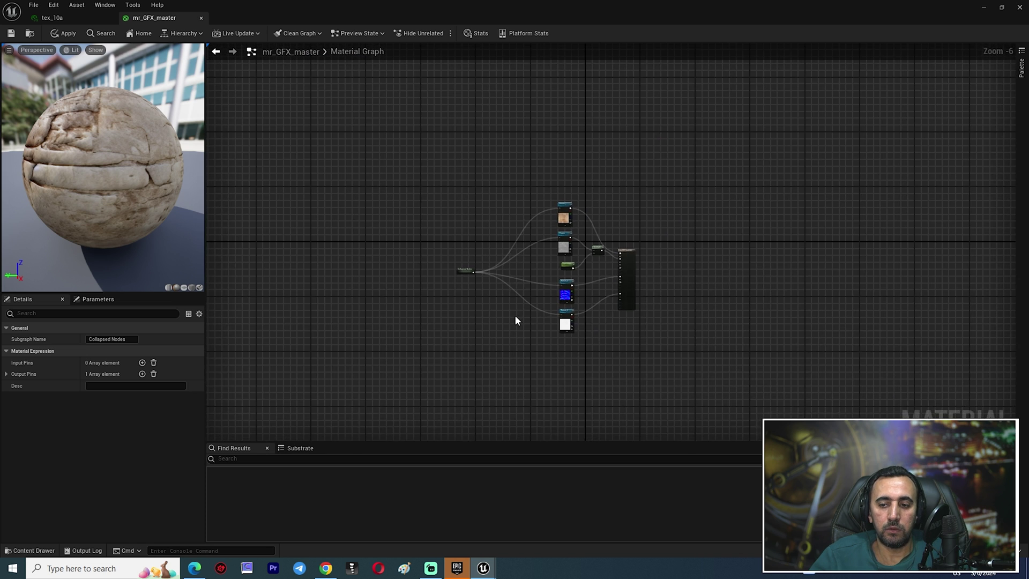
{"action": "scroll", "coordinate": [514, 320], "scroll_direction": "up", "scroll_amount": 4}
{"action": "double_click", "coordinate": [363, 183]}
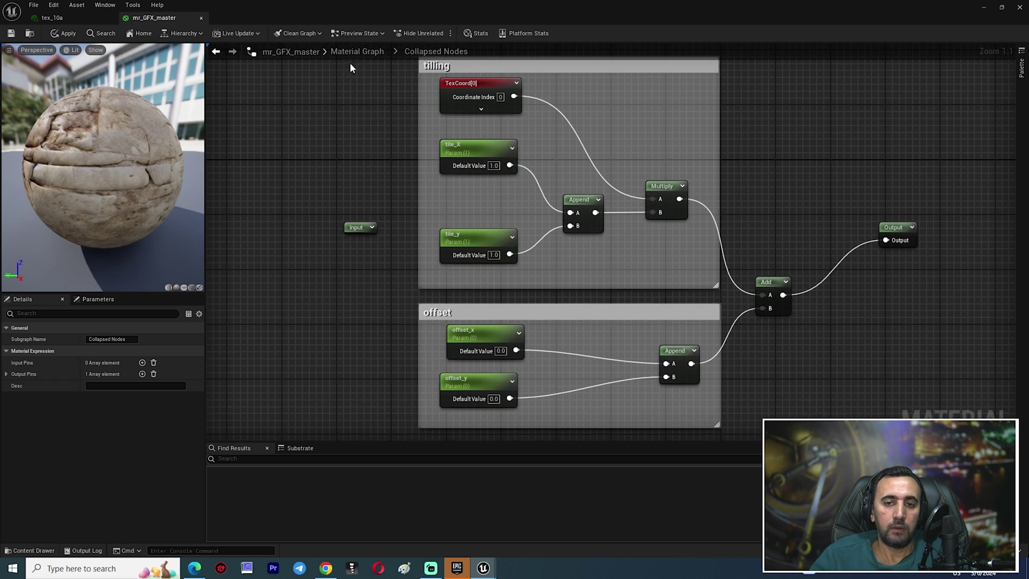
{"action": "left_click", "coordinate": [354, 51]}
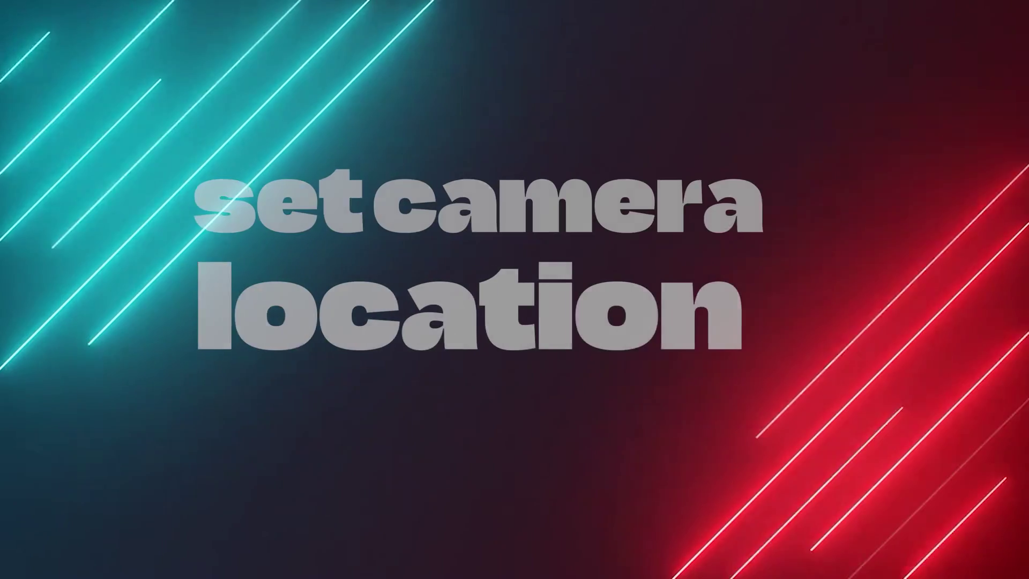
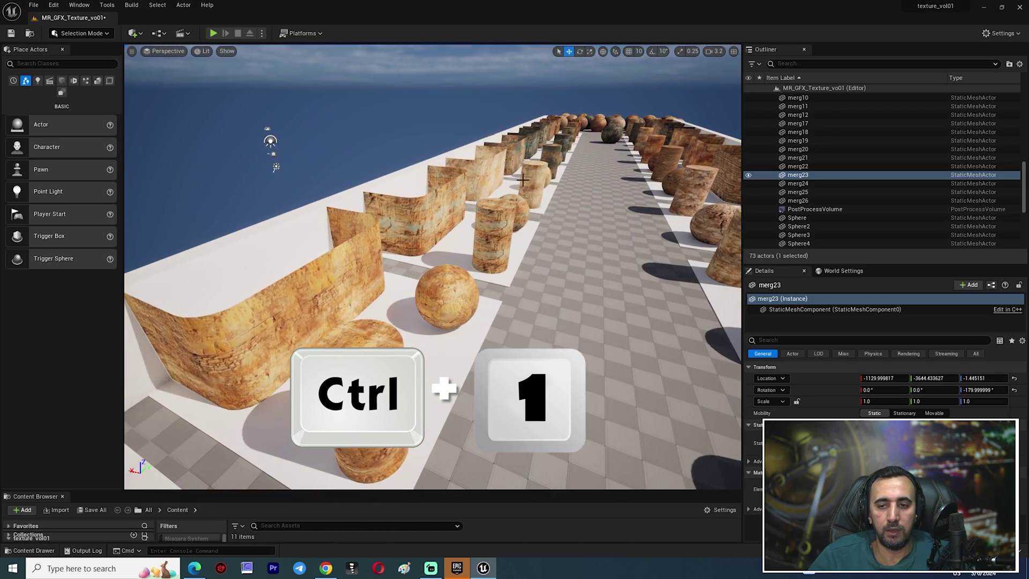
Focus the view on merg21 and on its neighbour merg22, and save the merg22 view as camera bookmark 2
{"action": "left_click", "coordinate": [532, 175]}
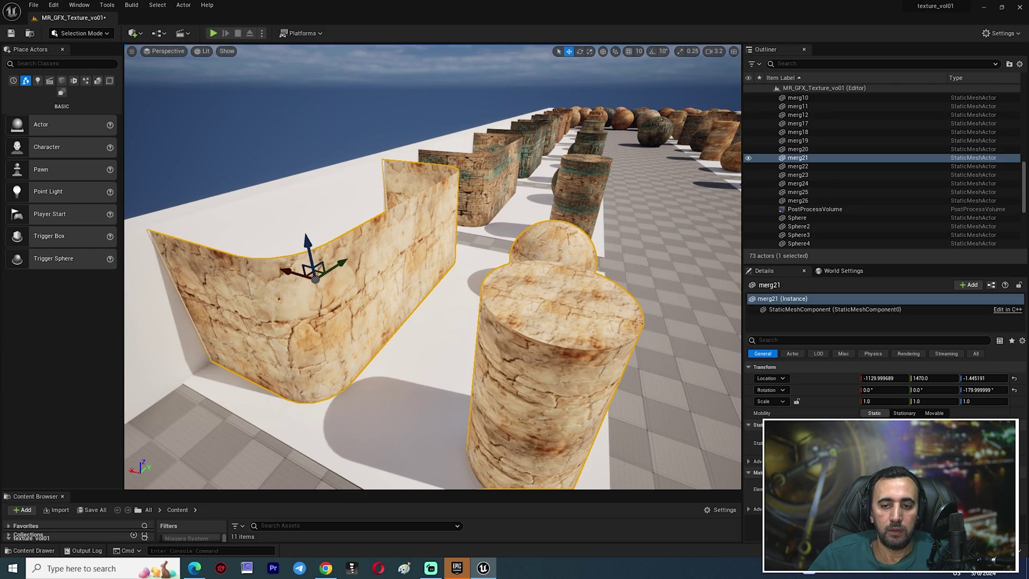
{"action": "right_click_drag", "start_coordinate": [518, 379], "coordinate": [477, 364]}
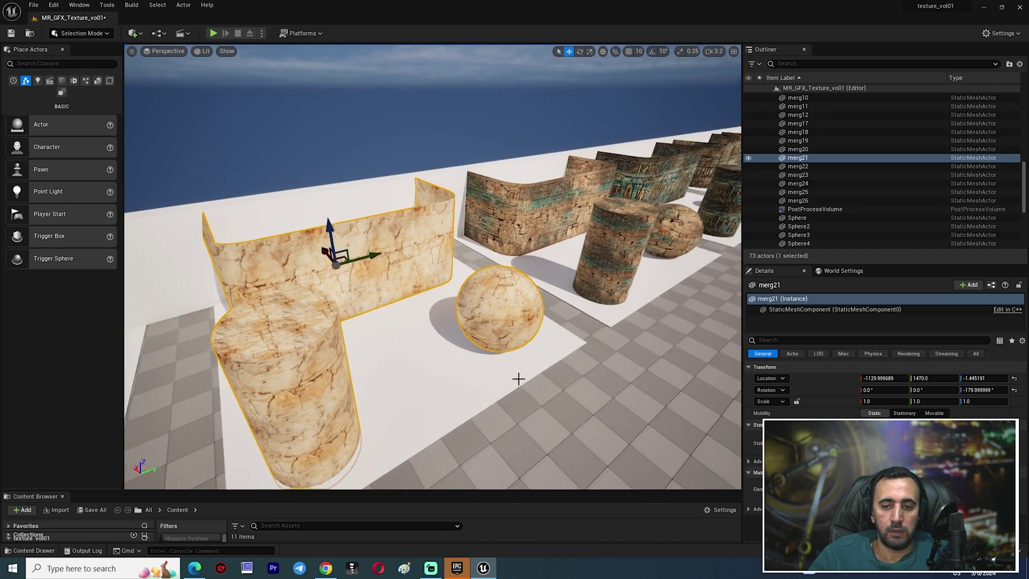
{"action": "left_click", "coordinate": [609, 252]}
{"action": "key", "text": "f"}
Focus the view on Sphere22, orbit around it and save the view as camera bookmark 3
{"action": "right_click_drag", "start_coordinate": [560, 388], "coordinate": [675, 453]}
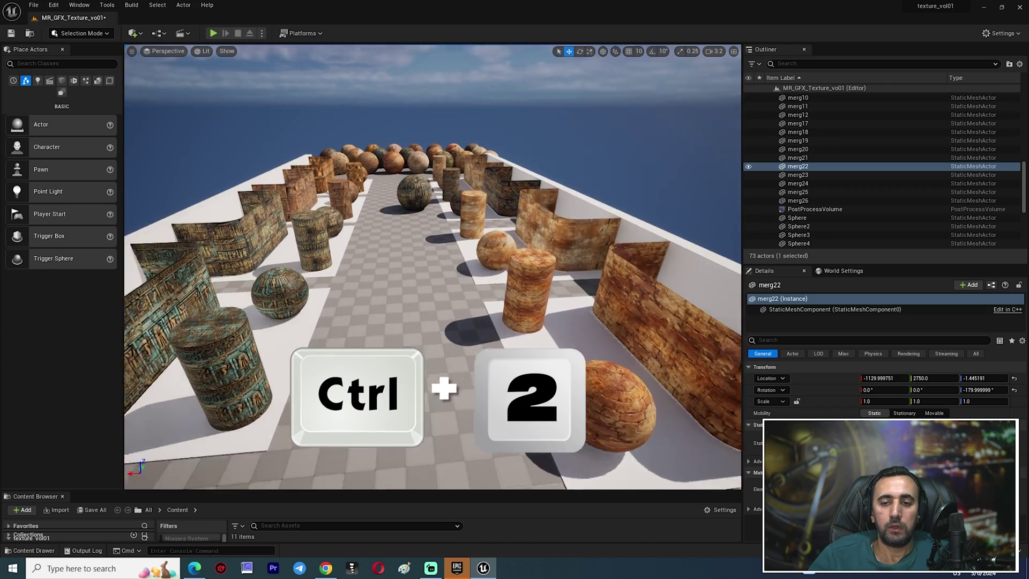
{"action": "left_click", "coordinate": [408, 191]}
{"action": "key", "text": "f"}
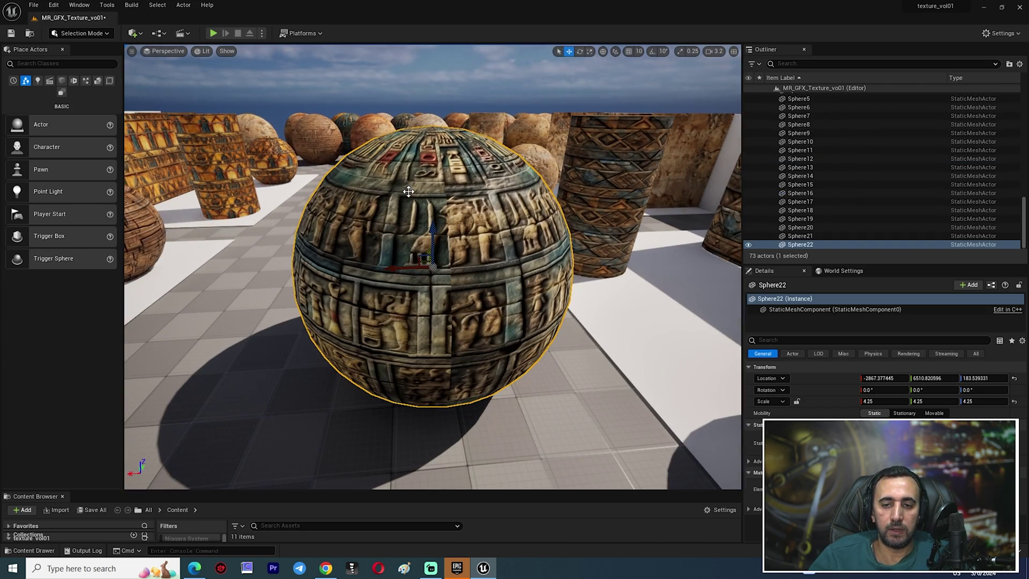
{"action": "left_click_drag", "start_coordinate": [595, 404], "coordinate": [541, 450], "text": "alt"}
Jump the viewport camera to saved bookmarks 1, 2 and 3 in turn
{"action": "key", "text": "1"}
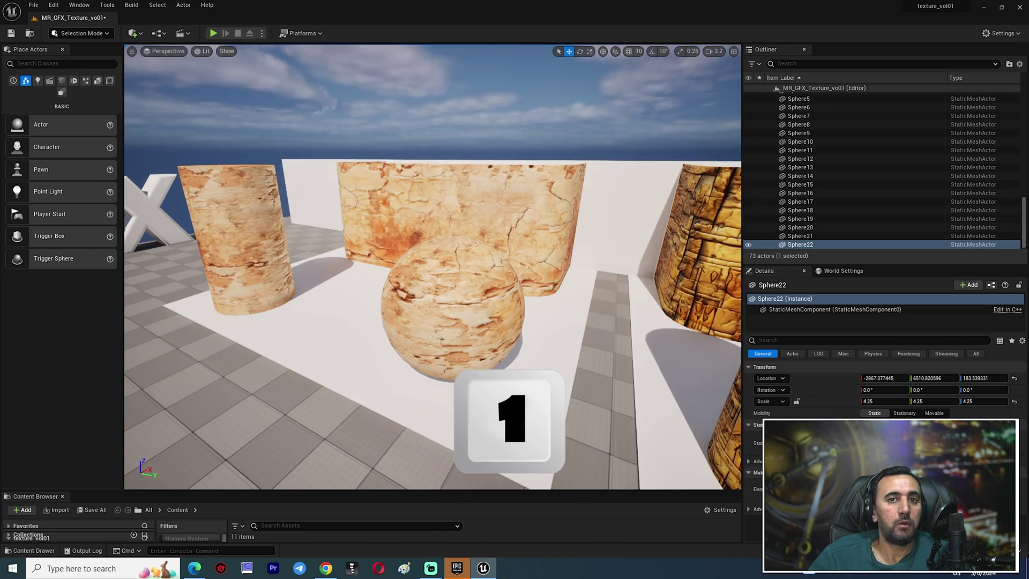
{"action": "key", "text": "2"}
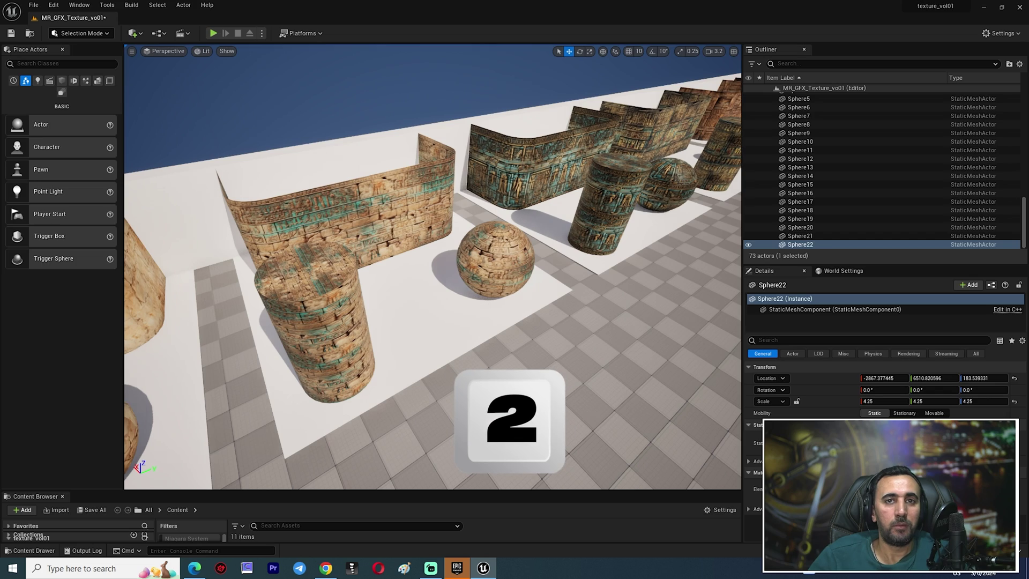
{"action": "key", "text": "3"}
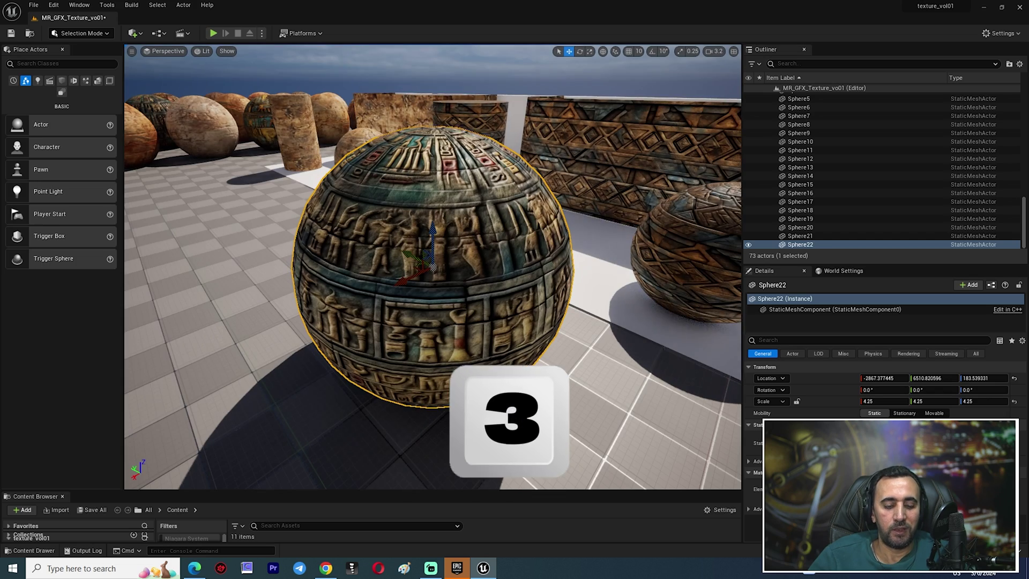
Focus the view on Sphere11 and fly among the rows of spheres for a close look at the gold-and-teal one
{"action": "left_click_drag", "start_coordinate": [468, 328], "coordinate": [541, 115], "text": "alt"}
{"action": "right_click_drag", "start_coordinate": [542, 115], "coordinate": [455, 122]}
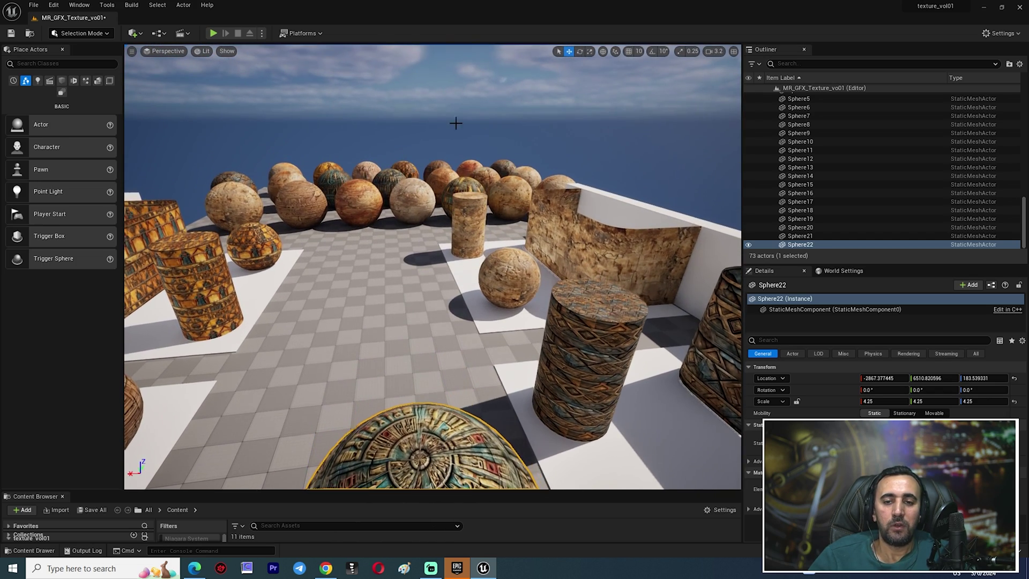
{"action": "left_click", "coordinate": [390, 177]}
{"action": "key", "text": "f"}
{"action": "right_click_drag", "start_coordinate": [390, 177], "coordinate": [381, 269]}
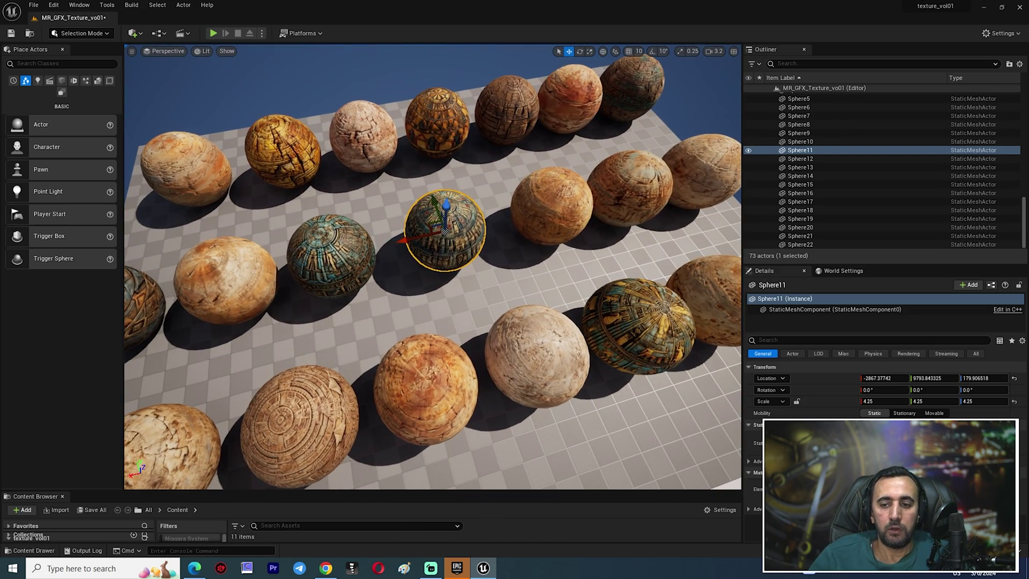
{"action": "right_click_drag", "start_coordinate": [482, 258], "coordinate": [734, 180]}
{"action": "key", "text": "w"}
{"action": "key", "text": "a"}
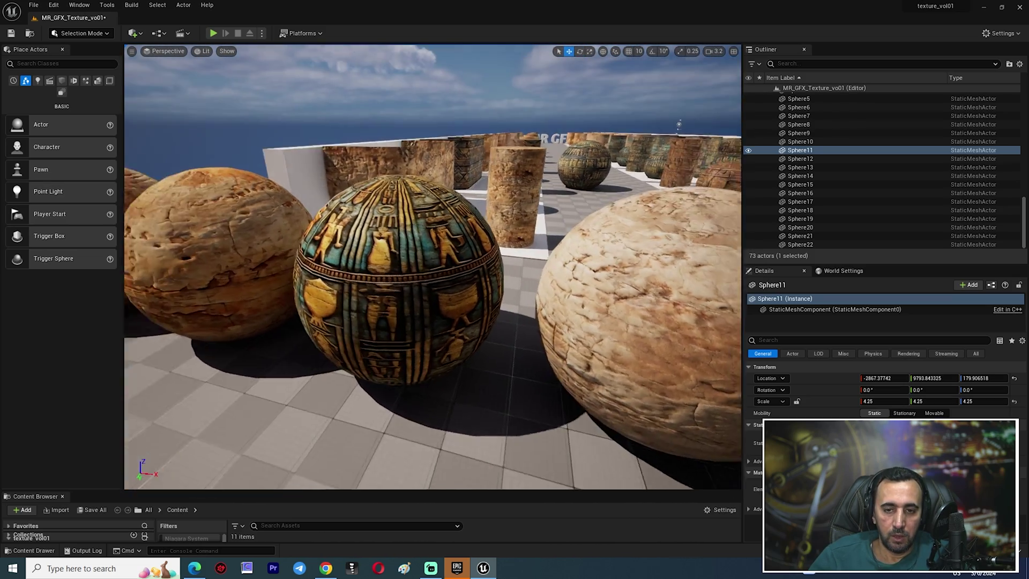
{"action": "right_click_drag", "start_coordinate": [484, 290], "coordinate": [477, 289]}
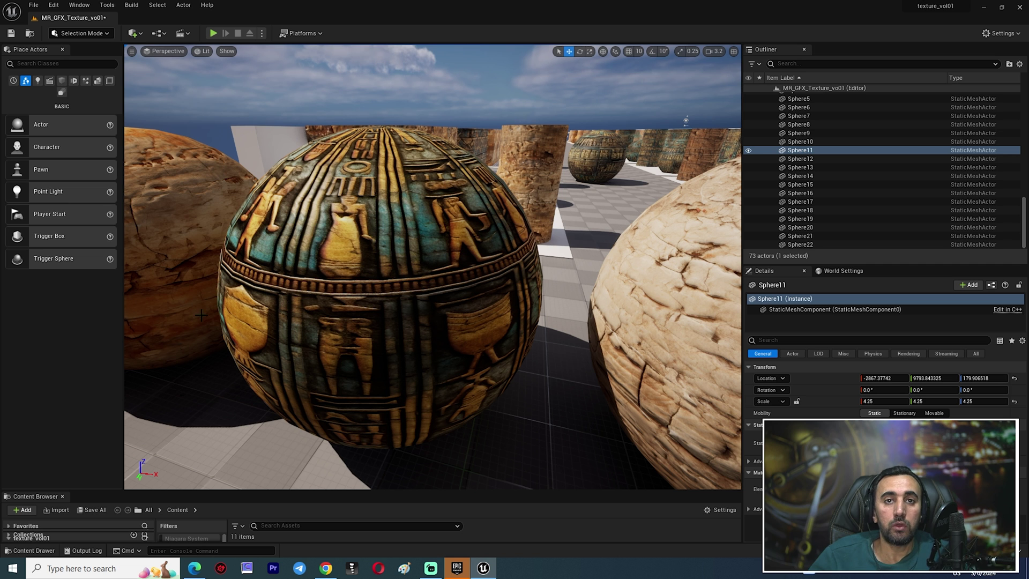
Select the floor and return the camera to saved bookmarks 1 and 2
{"action": "left_click", "coordinate": [547, 141]}
{"action": "left_click", "coordinate": [569, 363]}
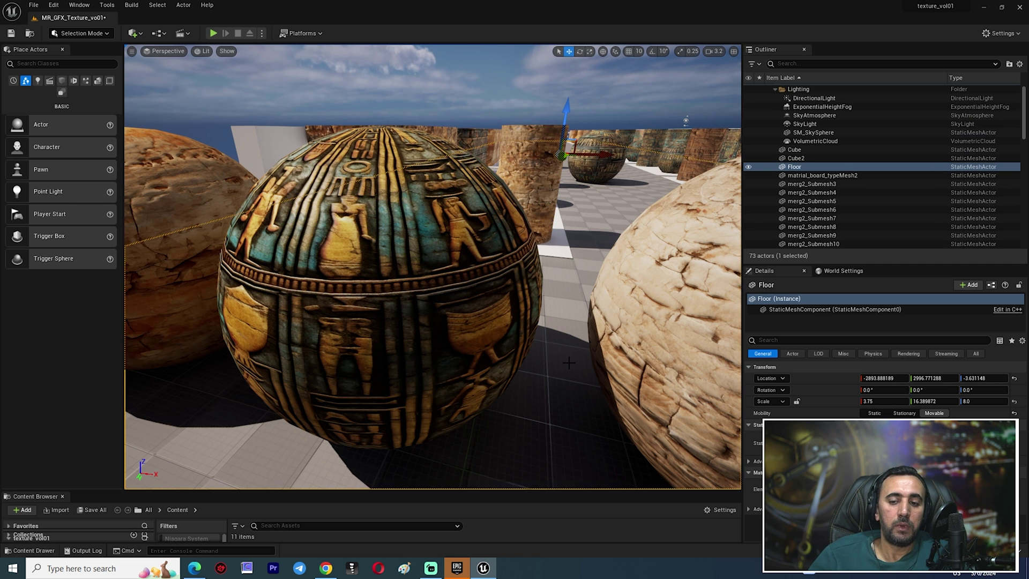
{"action": "key", "text": "1"}
{"action": "key", "text": "2"}
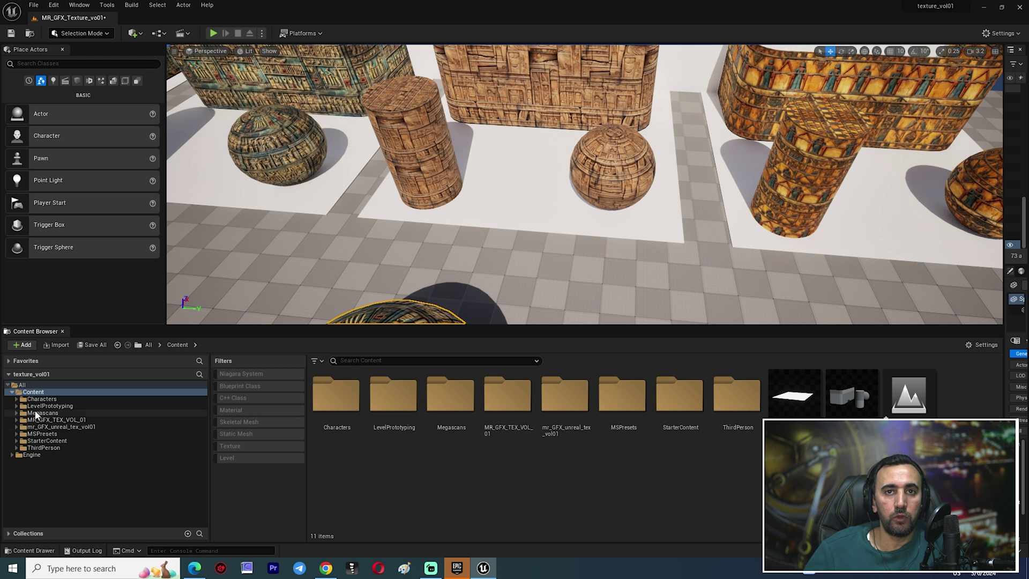
Browse the MR_GFX_TEX_VOL_01 folder and its NewFolder subfolder, and return to the Content folder
{"action": "left_click", "coordinate": [62, 420]}
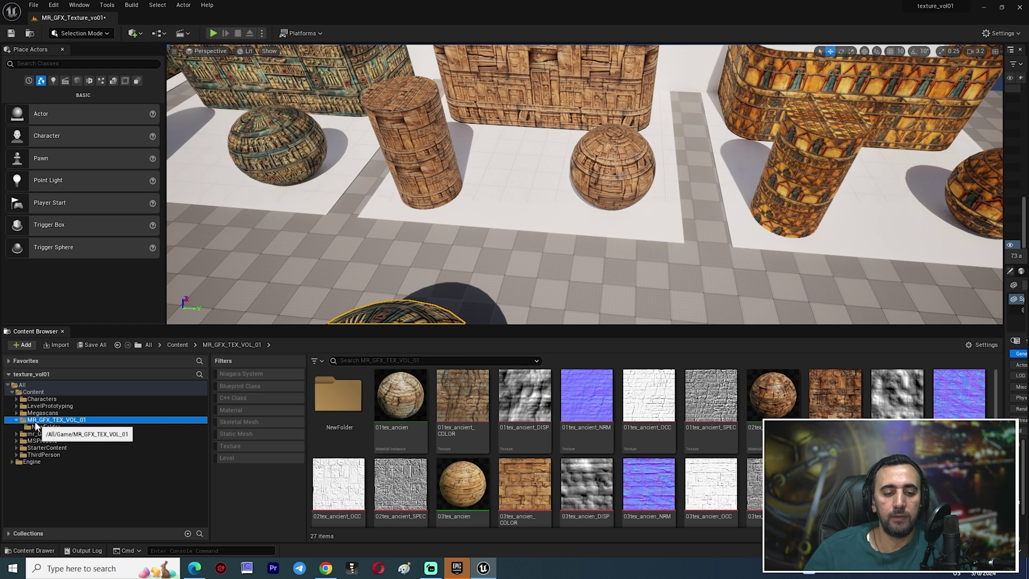
{"action": "left_click", "coordinate": [37, 427]}
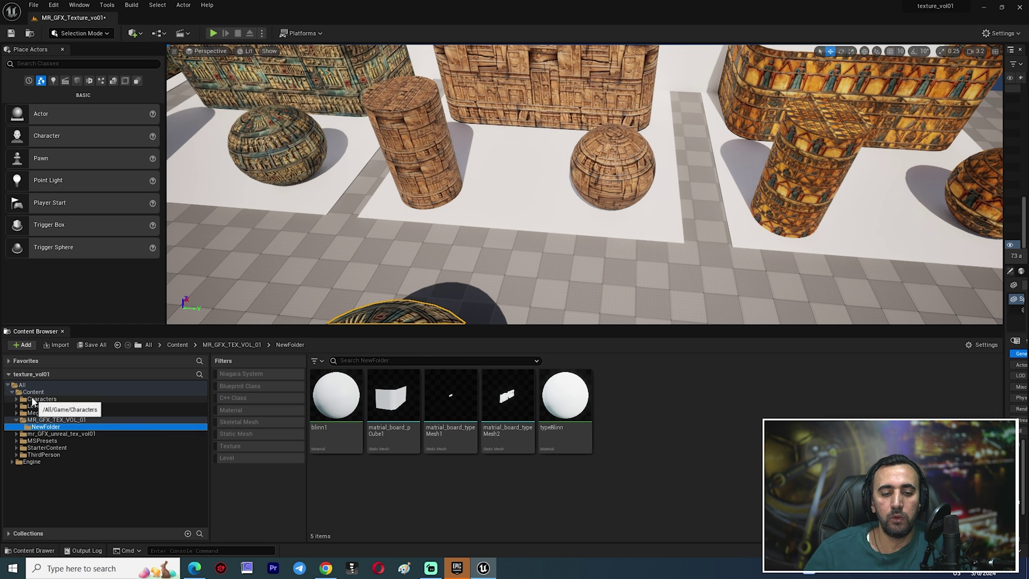
{"action": "left_click", "coordinate": [33, 391]}
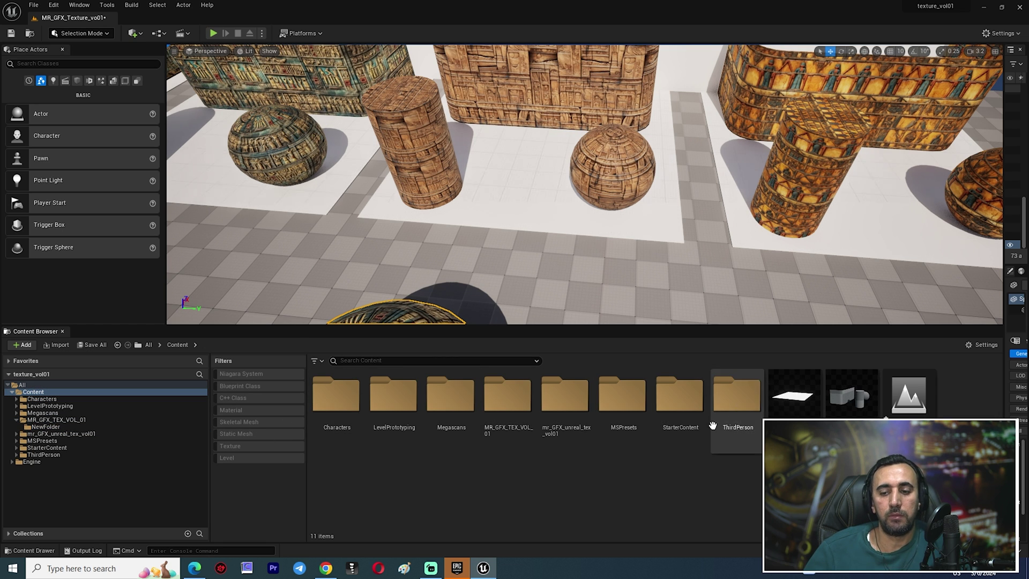
Set the colour of the Characters folder to bright green, hex sRGB 7BFF00FF
{"action": "right_click", "coordinate": [339, 400]}
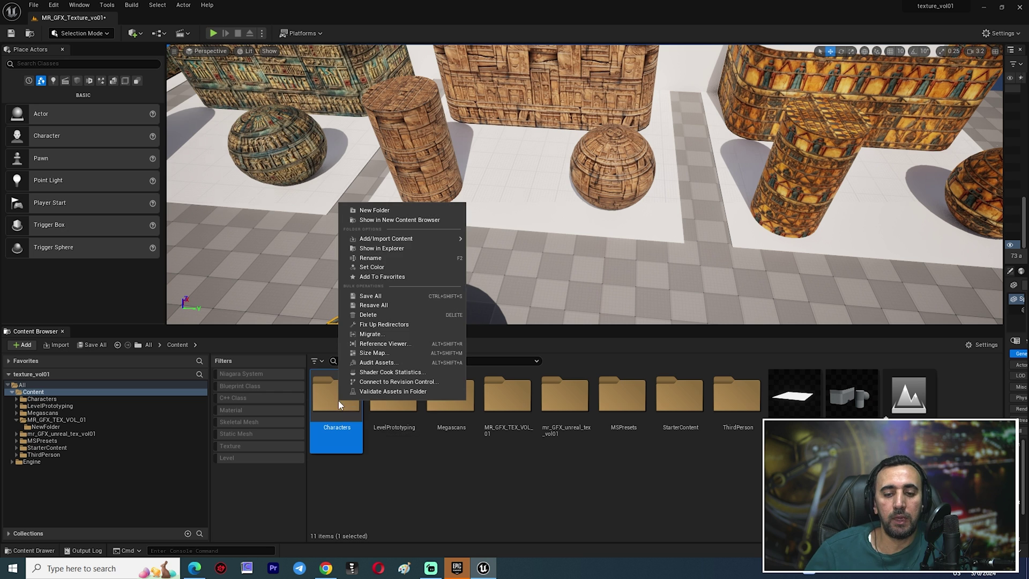
{"action": "right_click", "coordinate": [322, 393]}
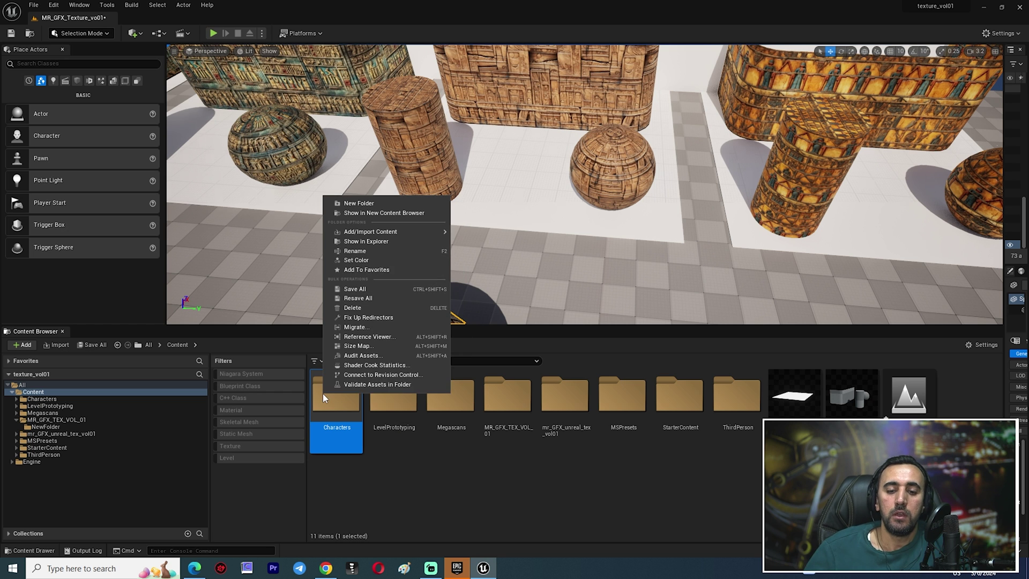
{"action": "left_click", "coordinate": [378, 261]}
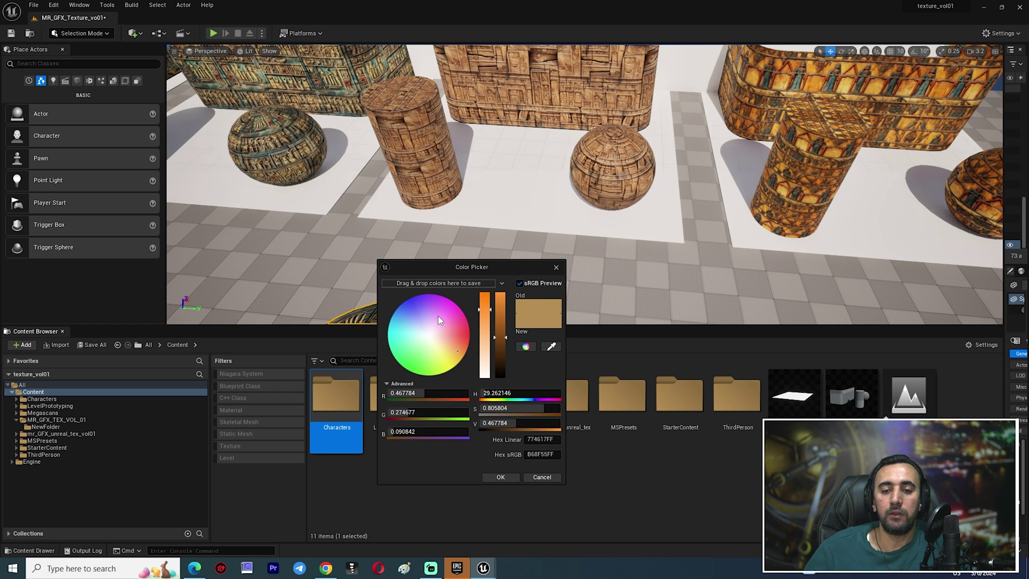
{"action": "left_click_drag", "start_coordinate": [438, 316], "coordinate": [423, 312]}
{"action": "left_click_drag", "start_coordinate": [531, 315], "coordinate": [585, 294]}
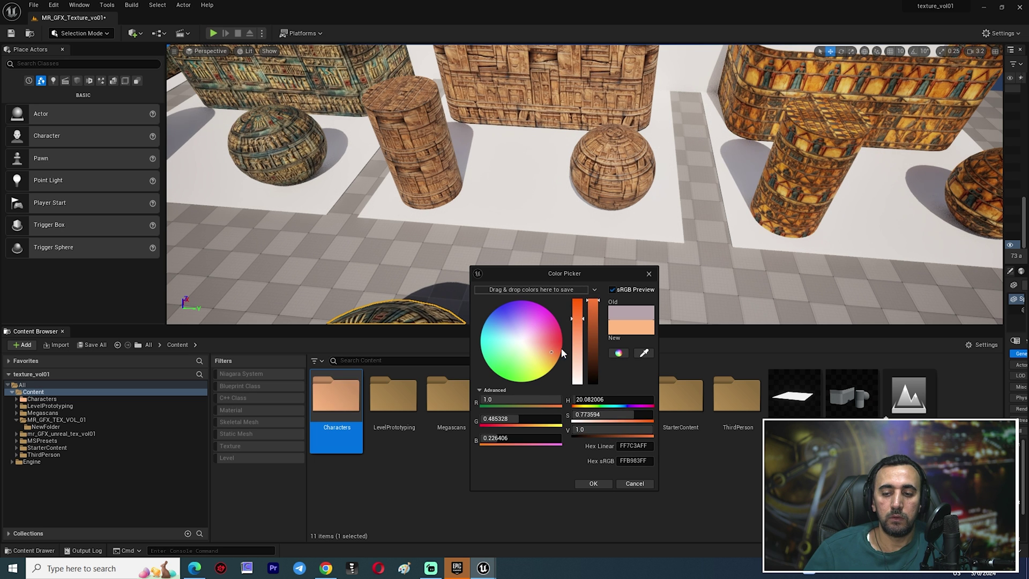
{"action": "mouse_move", "coordinate": [561, 351]}
{"action": "left_mouse_down"}
{"action": "mouse_move", "coordinate": [522, 349]}
{"action": "mouse_move", "coordinate": [507, 384]}
{"action": "left_mouse_up"}
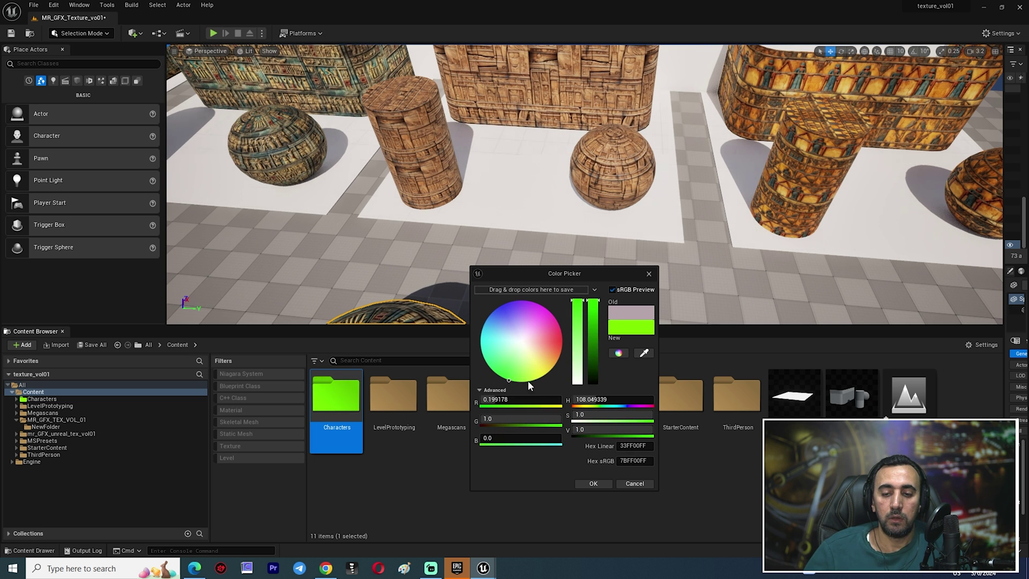
{"action": "left_click", "coordinate": [599, 483]}
{"action": "left_click", "coordinate": [481, 494]}
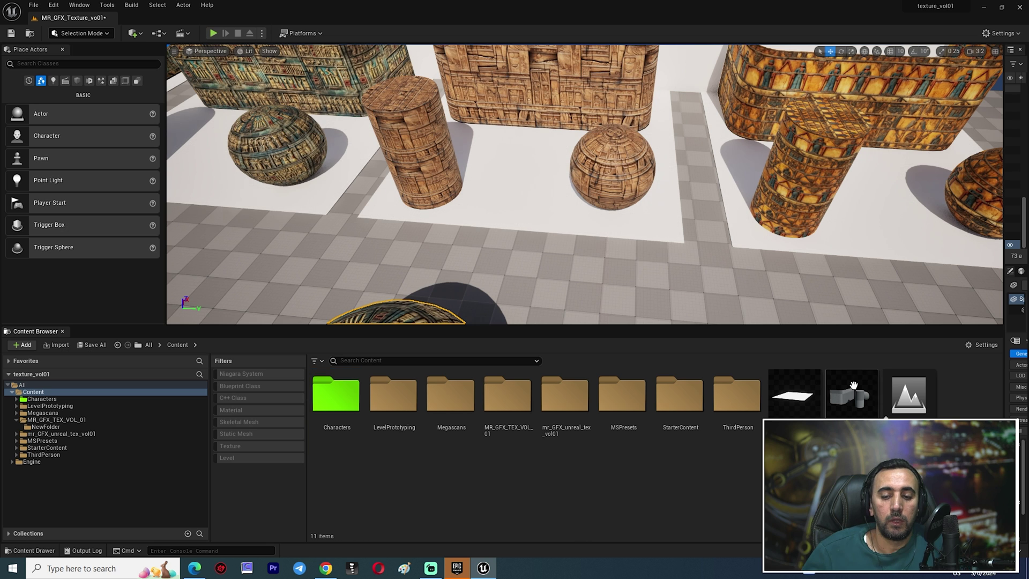
Add the Characters folder to the favorites and open it from there
{"action": "left_click", "coordinate": [336, 407]}
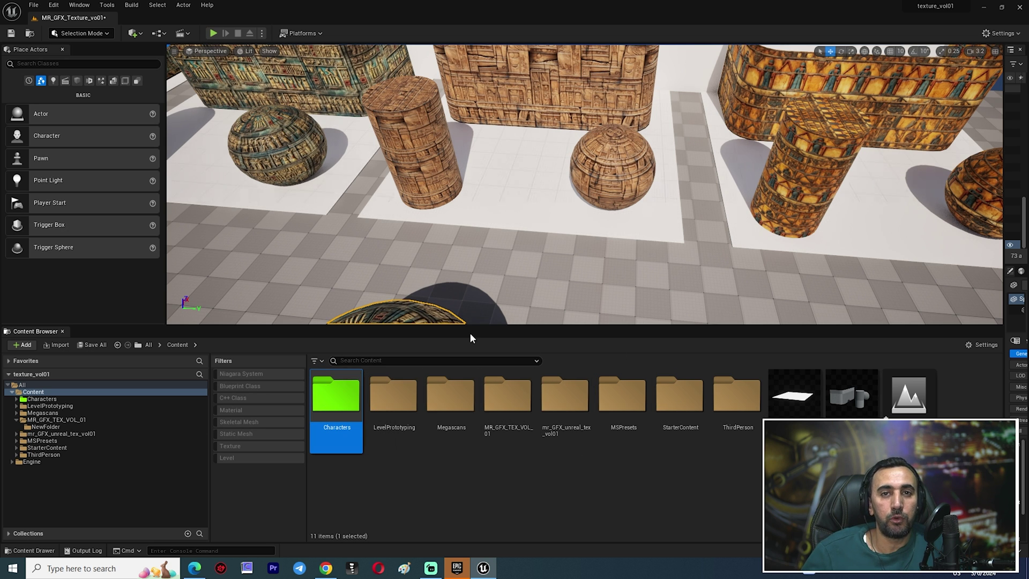
{"action": "right_click", "coordinate": [334, 396]}
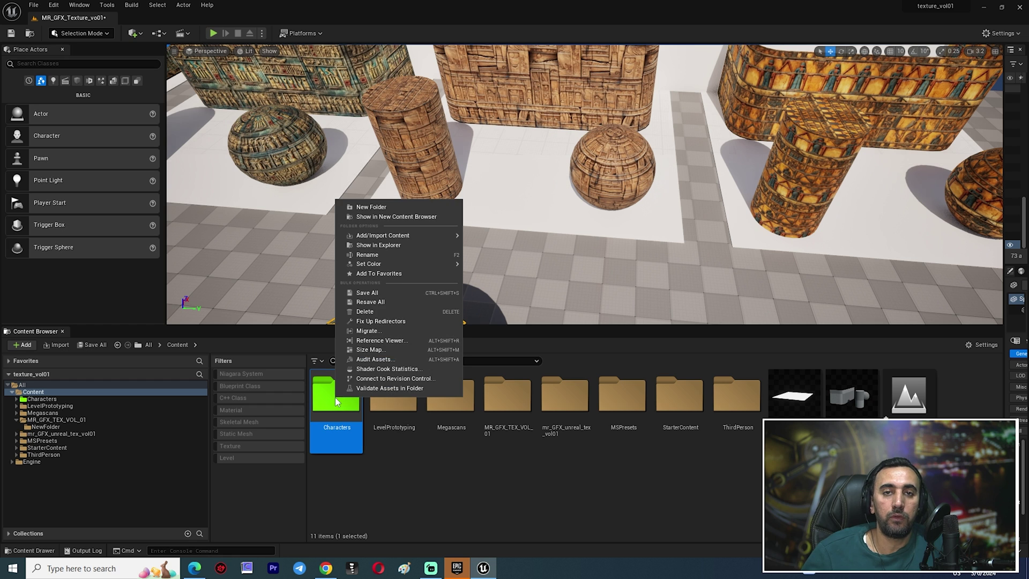
{"action": "left_click", "coordinate": [397, 273]}
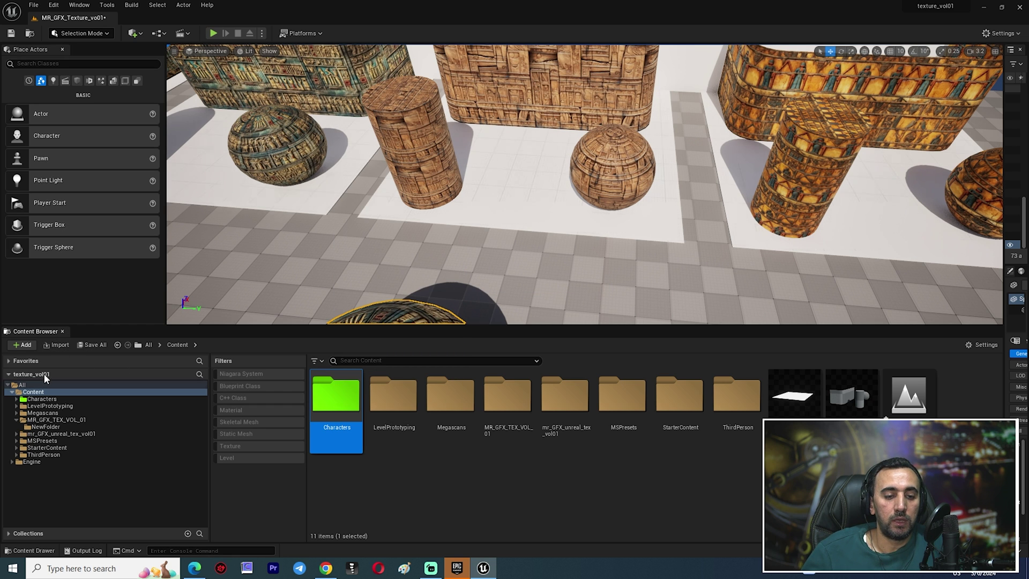
{"action": "left_click", "coordinate": [8, 361]}
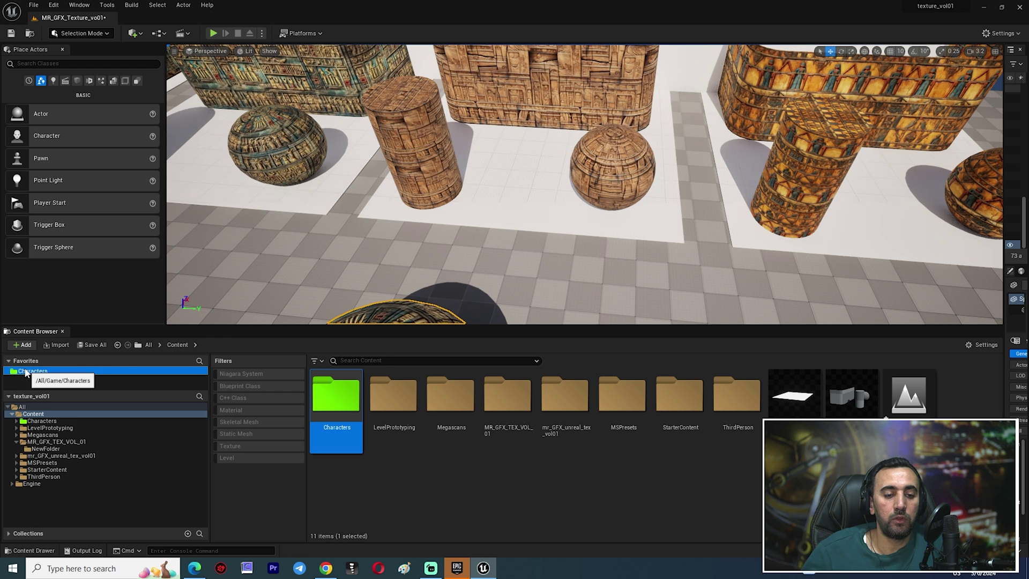
{"action": "left_click", "coordinate": [30, 371]}
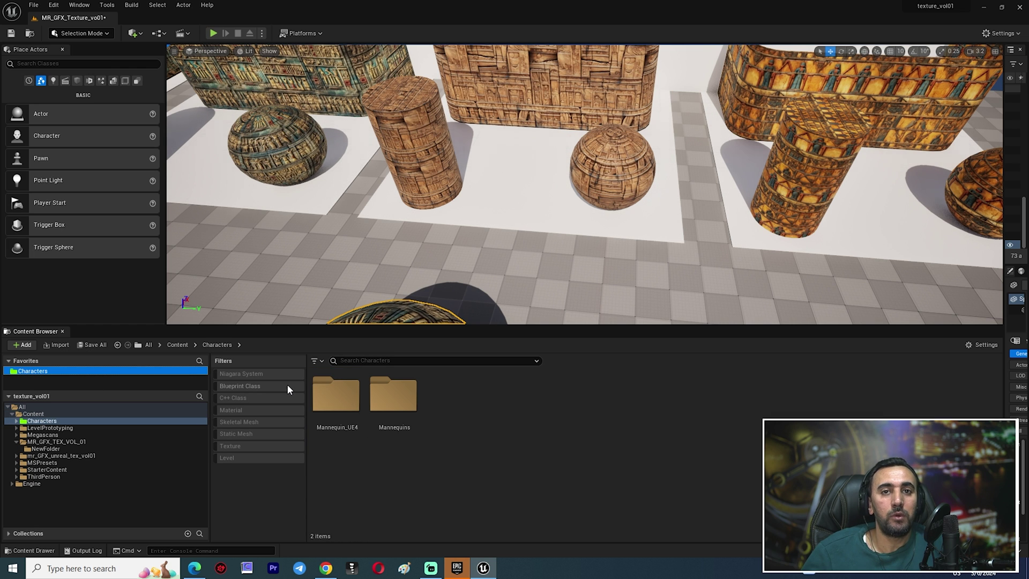
Add the mr_GFX_unreal_tex_vol01 folder from the Content folder to the favorites and switch between it and Characters there
{"action": "left_click", "coordinate": [31, 407]}
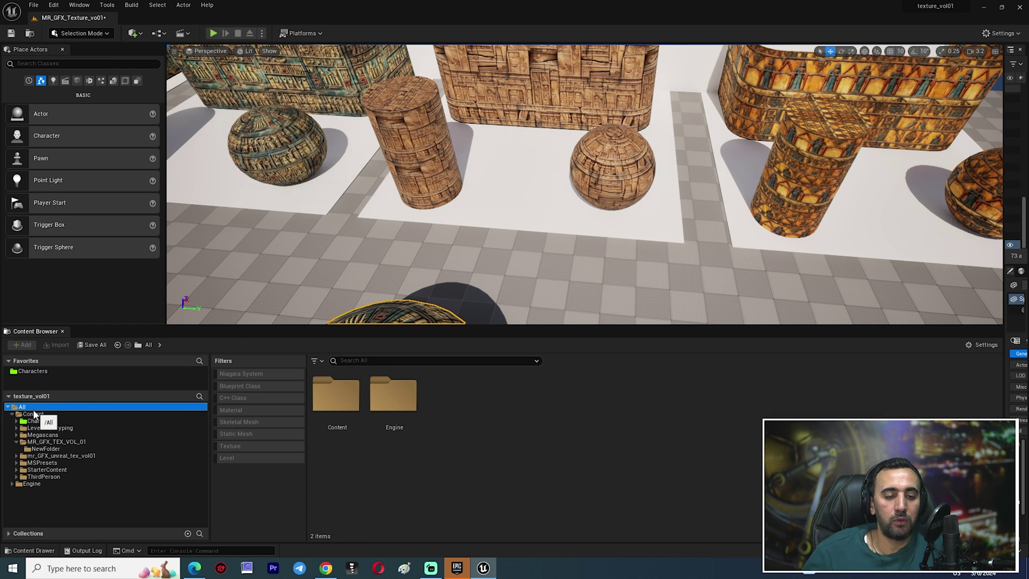
{"action": "left_click", "coordinate": [34, 414]}
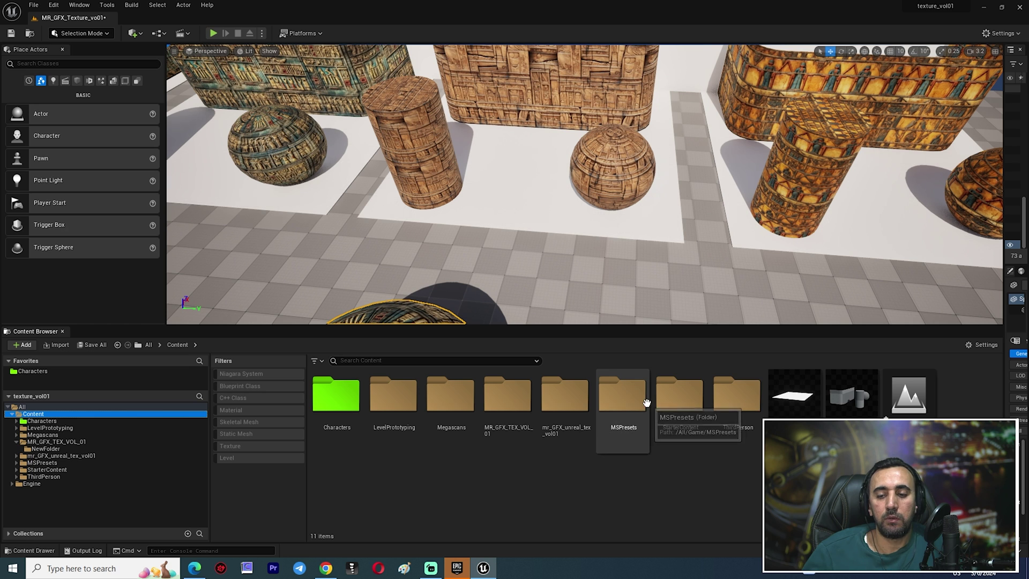
{"action": "right_click", "coordinate": [580, 407]}
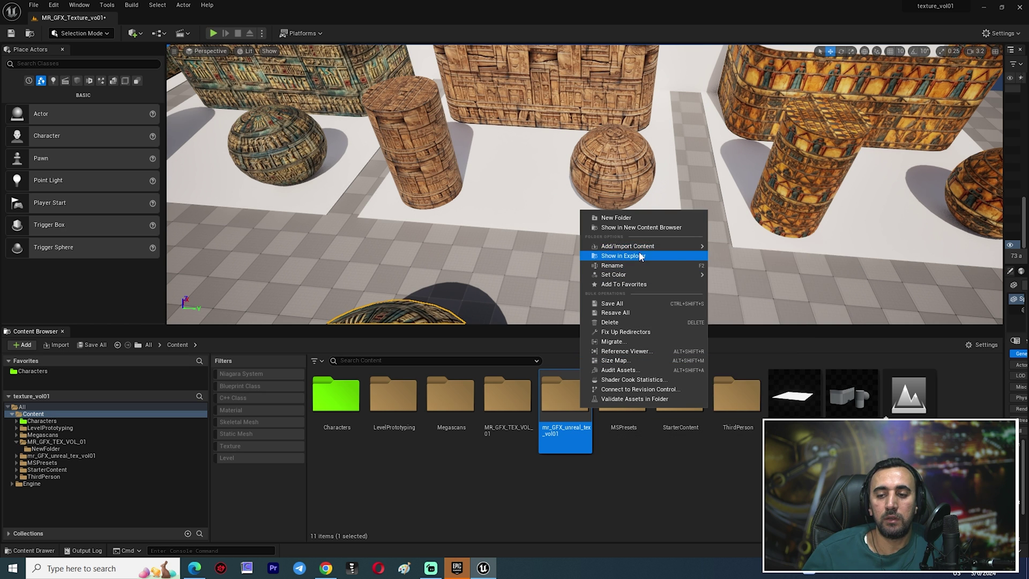
{"action": "left_click", "coordinate": [635, 285]}
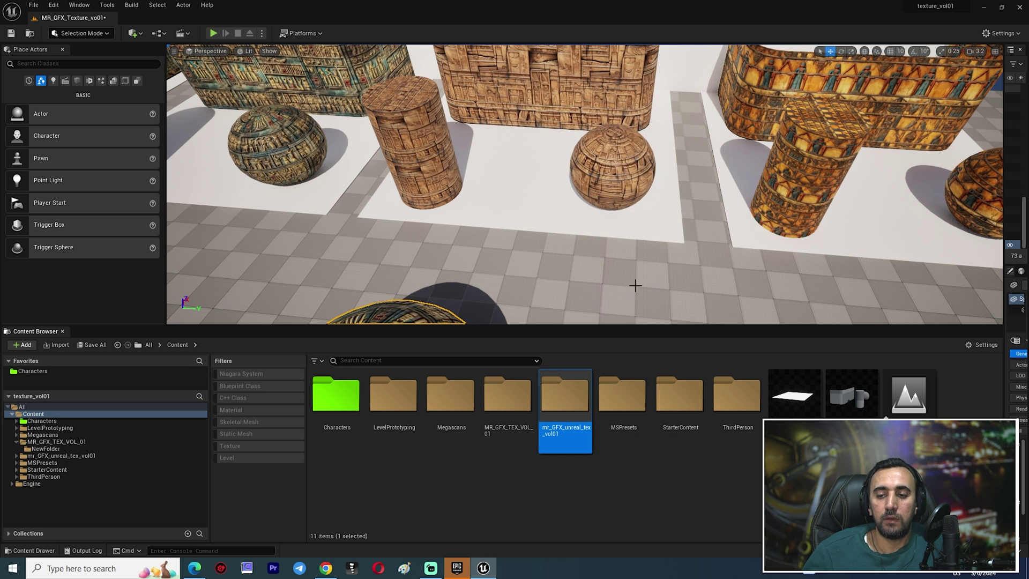
{"action": "left_click", "coordinate": [30, 379]}
{"action": "left_click", "coordinate": [28, 371]}
{"action": "left_click", "coordinate": [30, 379]}
{"action": "left_click", "coordinate": [30, 370]}
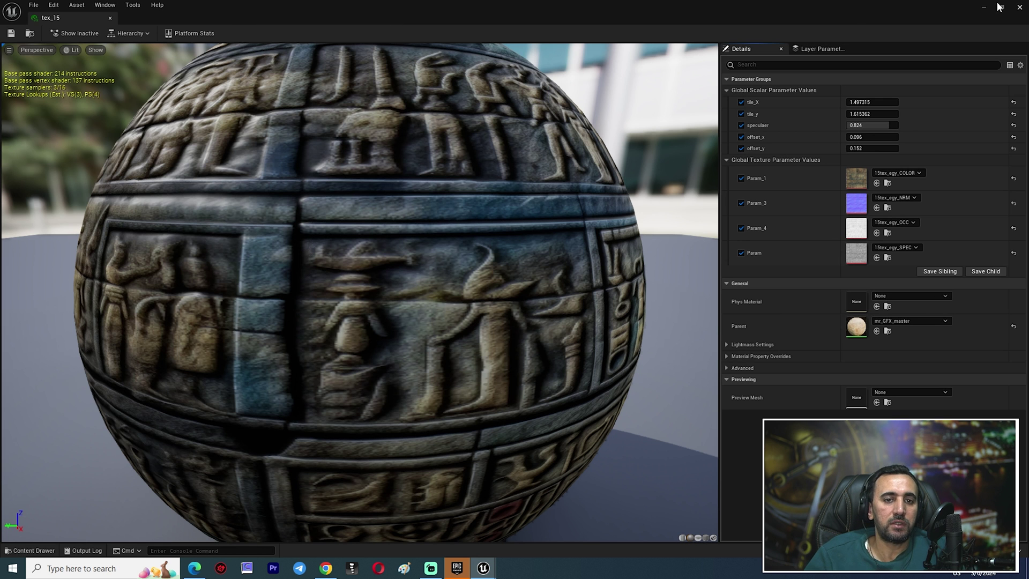
Restore the tex_15 editor to a floating window and dock it as a tab beside the MR_GFX_Texture_vo01 level
{"action": "double_click", "coordinate": [848, 9]}
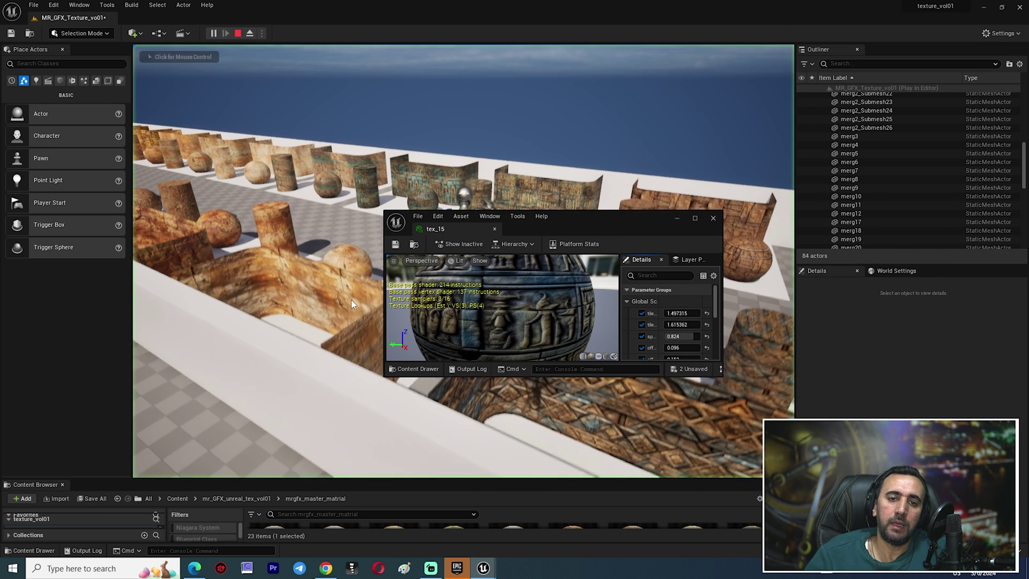
{"action": "left_click_drag", "start_coordinate": [588, 220], "coordinate": [534, 203]}
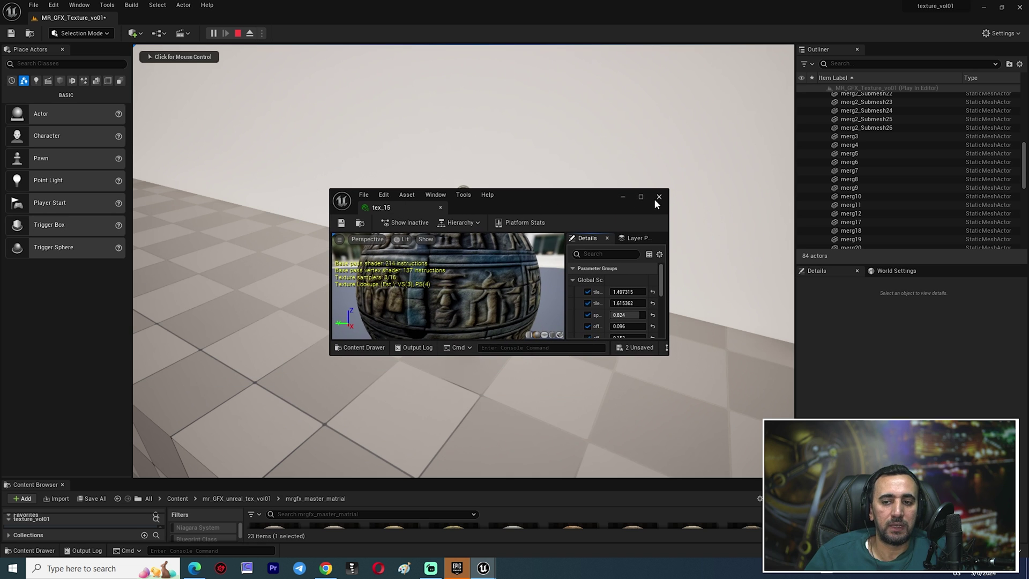
{"action": "double_click", "coordinate": [585, 196]}
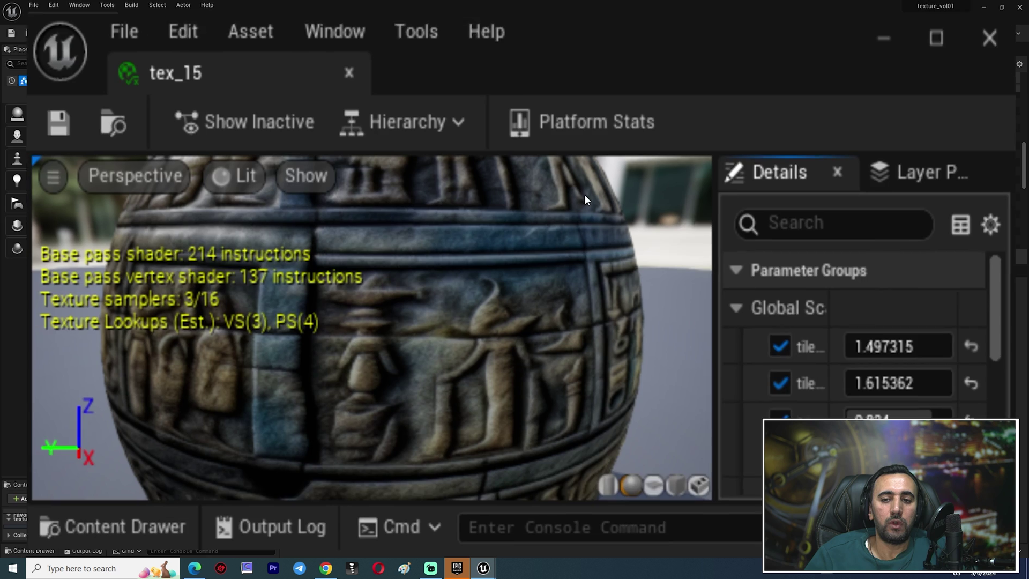
{"action": "left_click_drag", "start_coordinate": [65, 19], "coordinate": [166, 15]}
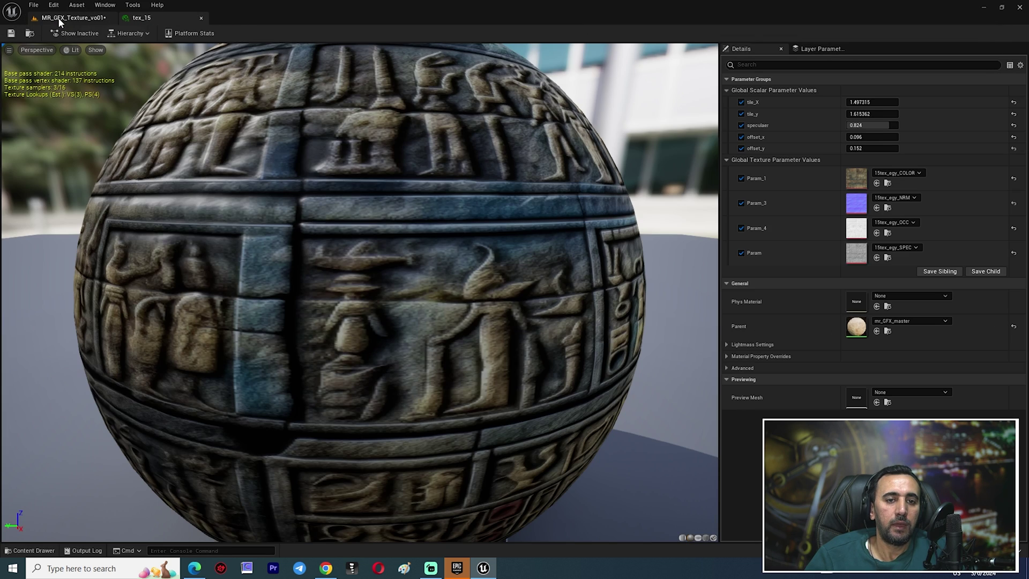
Switch back and forth between the docked level and the tex_15 material instance
{"action": "left_click", "coordinate": [68, 18]}
{"action": "left_click", "coordinate": [153, 16]}
{"action": "left_click", "coordinate": [67, 18]}
{"action": "left_click", "coordinate": [161, 16]}
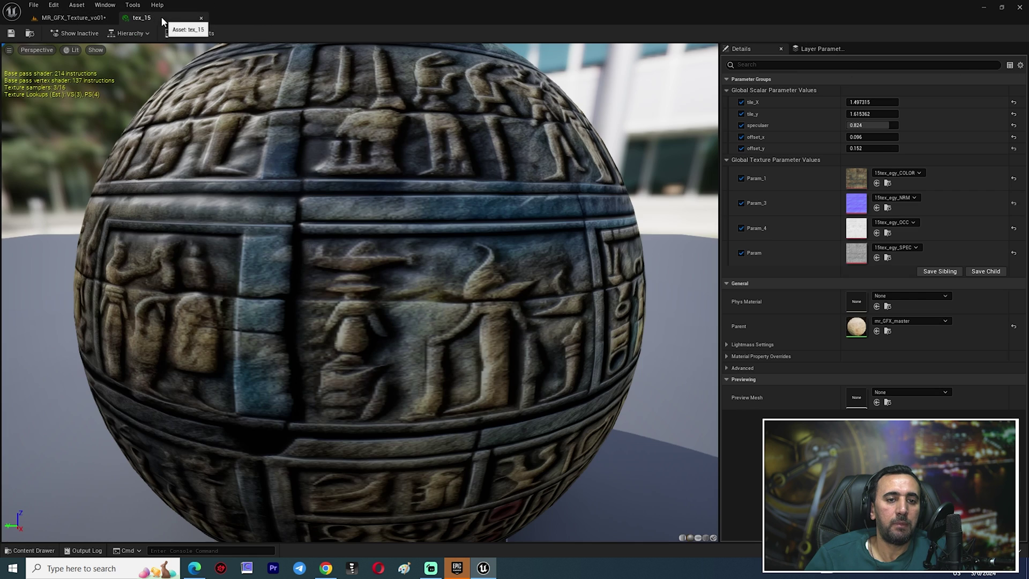
Open the 15tex_egy_NRM texture from the tex_15 parameters and switch between the docked texture, material instance and level
{"action": "double_click", "coordinate": [856, 204]}
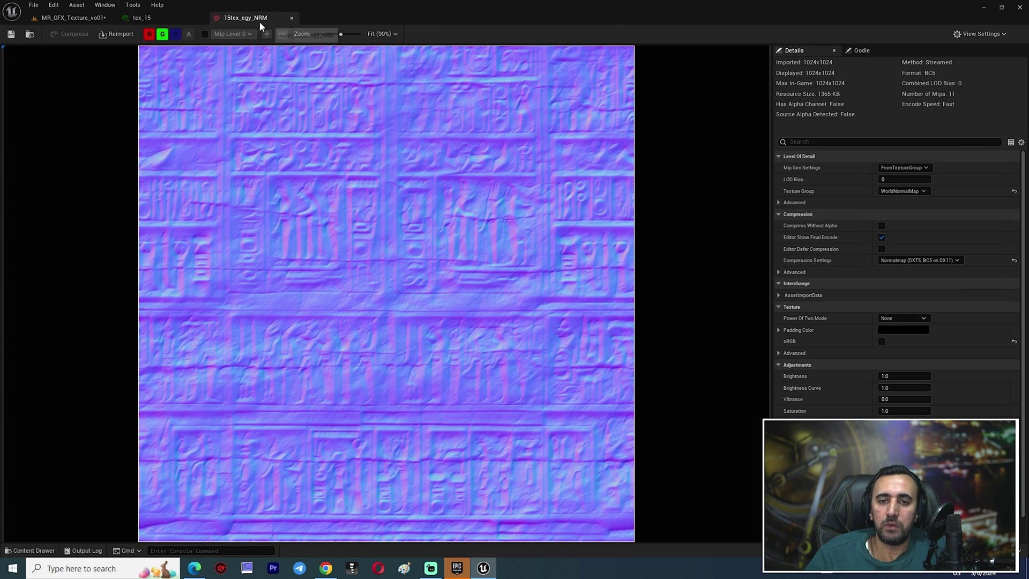
{"action": "left_click_drag", "start_coordinate": [261, 25], "coordinate": [186, 22]}
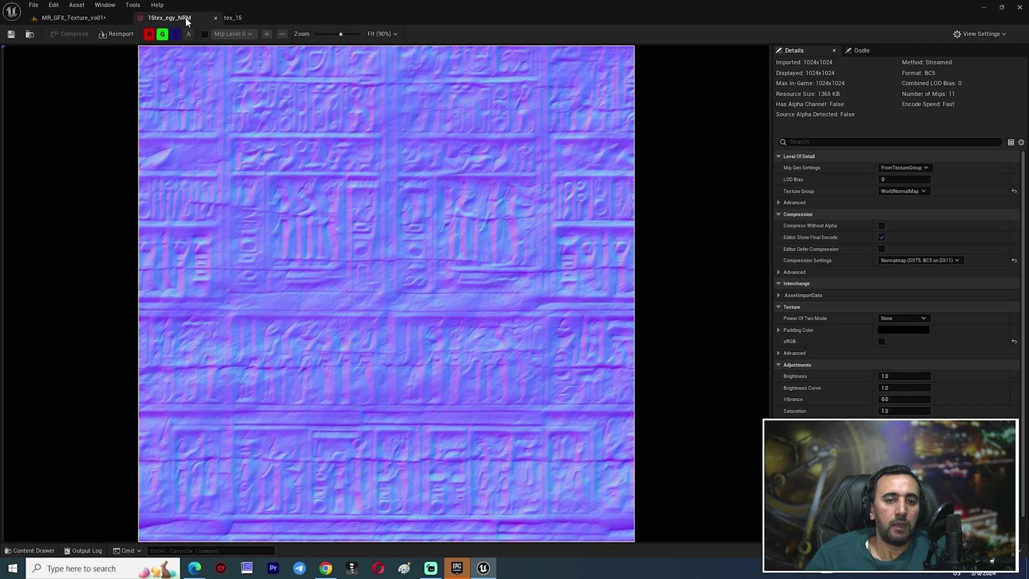
{"action": "left_click", "coordinate": [80, 18]}
{"action": "left_click", "coordinate": [142, 18]}
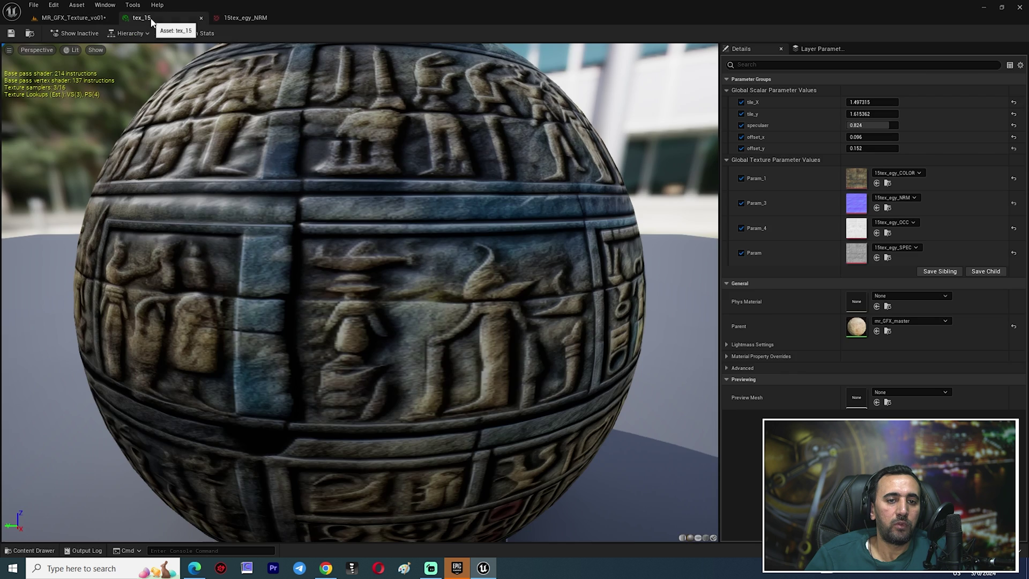
{"action": "left_click", "coordinate": [225, 18]}
{"action": "left_click", "coordinate": [71, 20]}
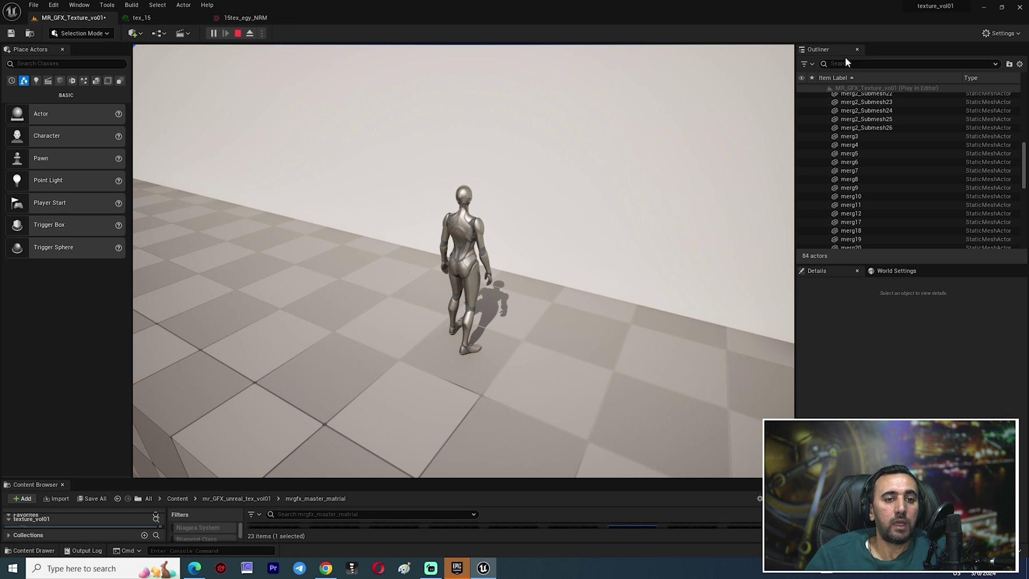
Close the 15tex_egy_NRM texture and tex_15 material instance editors
{"action": "left_click", "coordinate": [250, 20]}
{"action": "left_click", "coordinate": [293, 19]}
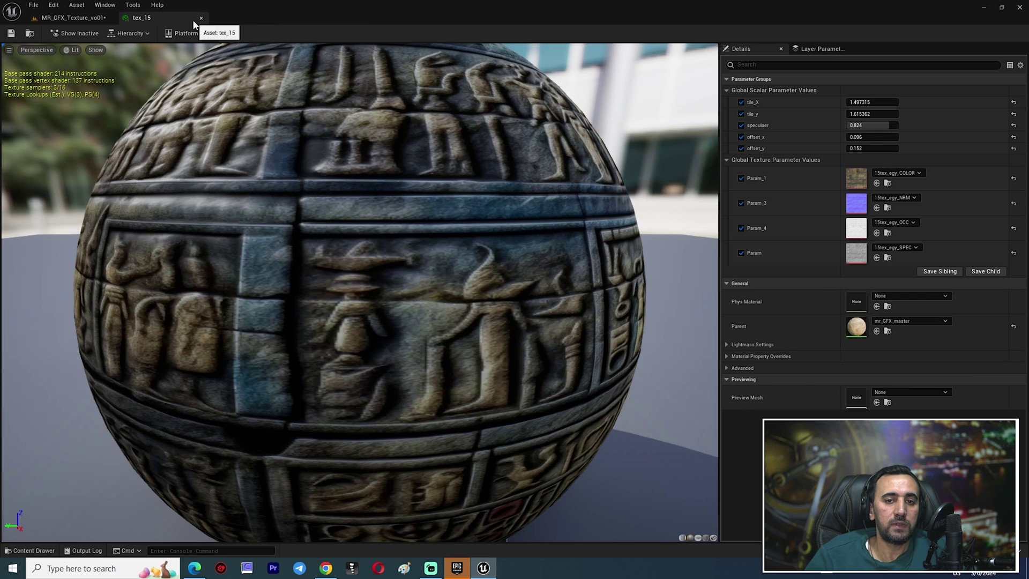
{"action": "left_click", "coordinate": [201, 21]}
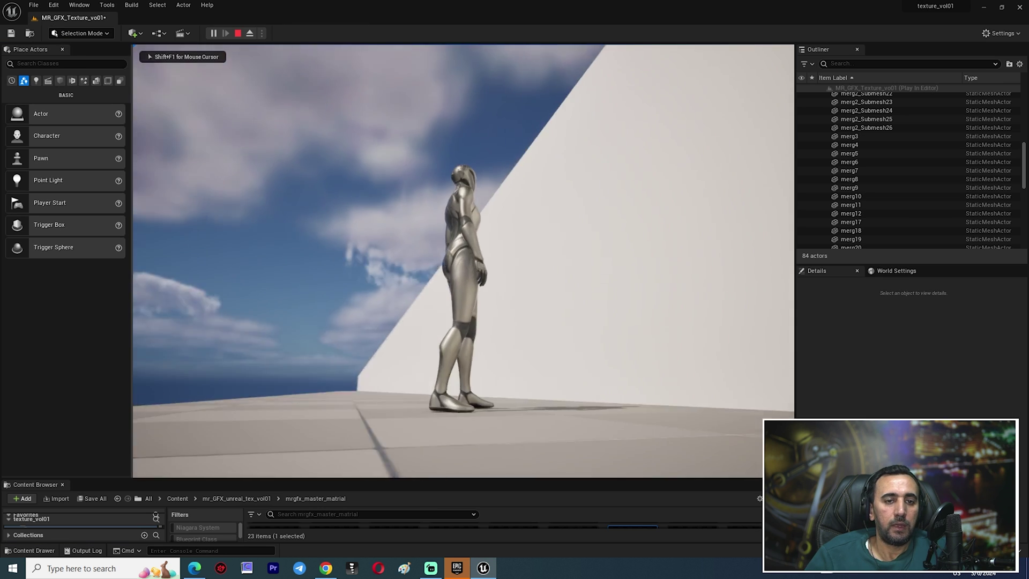
Run the mannequin character along the wall and floor in the play session
{"action": "key", "text": "w"}
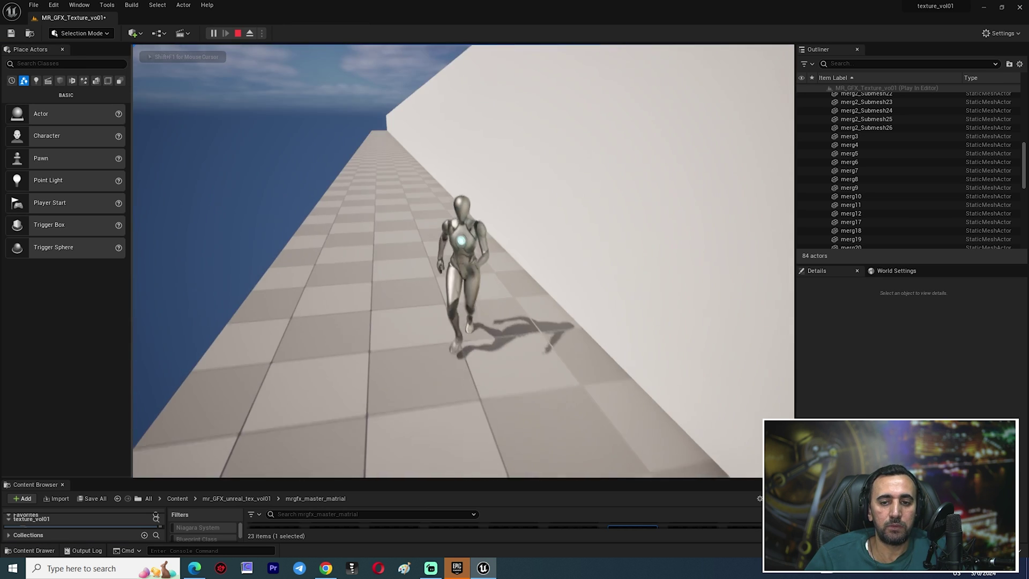
{"action": "key", "text": "w"}
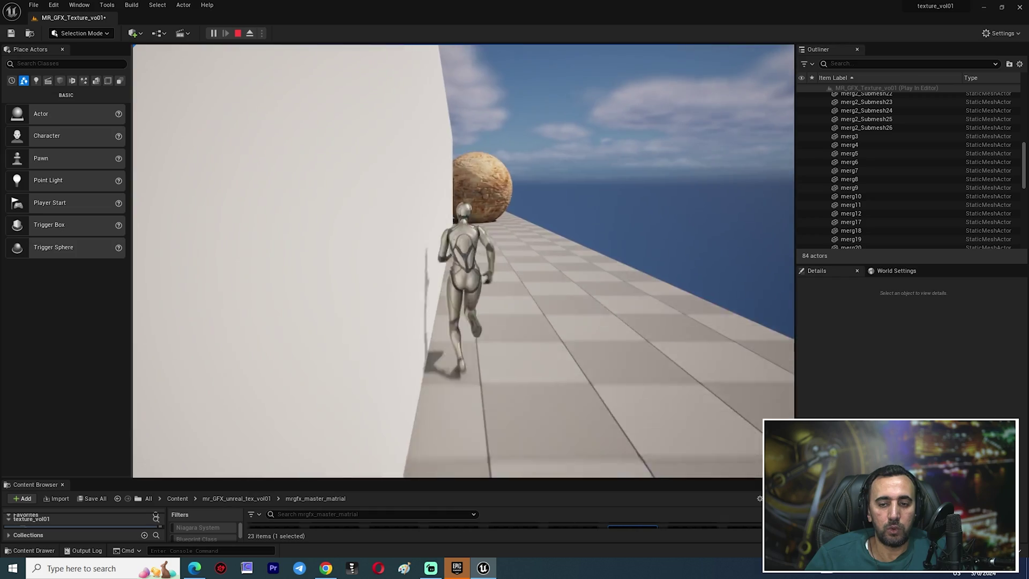
{"action": "key", "text": "w"}
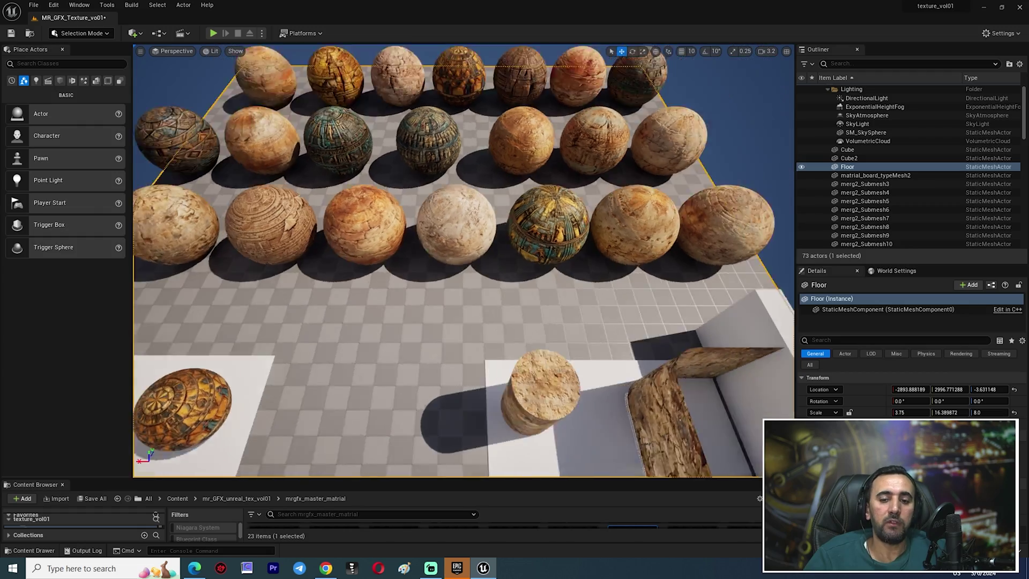
Duplicate the four adjacent spheres Sphere4 to Sphere7 and move the copies in front of the first sphere row
{"action": "right_click_drag", "start_coordinate": [346, 212], "coordinate": [313, 179]}
{"action": "left_click", "coordinate": [473, 242]}
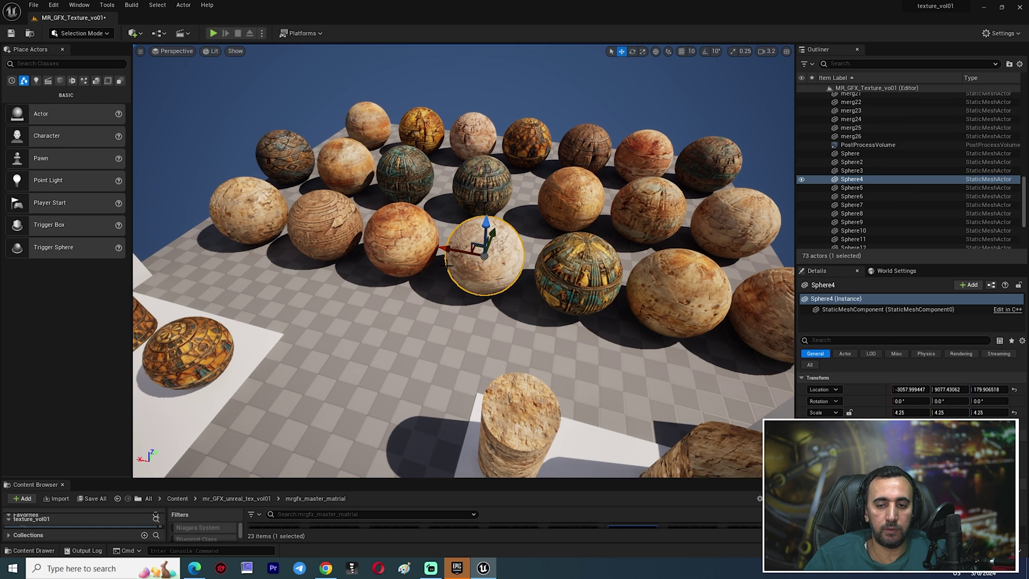
{"action": "left_click", "coordinate": [391, 237], "text": "ctrl"}
{"action": "left_click", "coordinate": [321, 225], "text": "ctrl"}
{"action": "left_click", "coordinate": [259, 212], "text": "ctrl"}
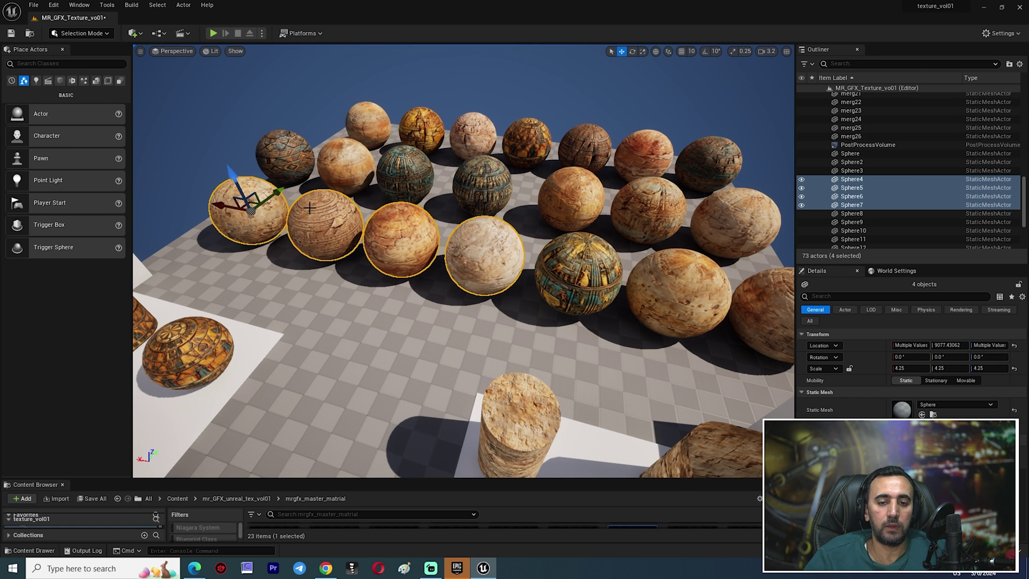
{"action": "left_click_drag", "start_coordinate": [282, 190], "coordinate": [239, 261], "text": "alt"}
{"action": "scroll", "coordinate": [378, 281], "scroll_direction": "down", "scroll_amount": 3}
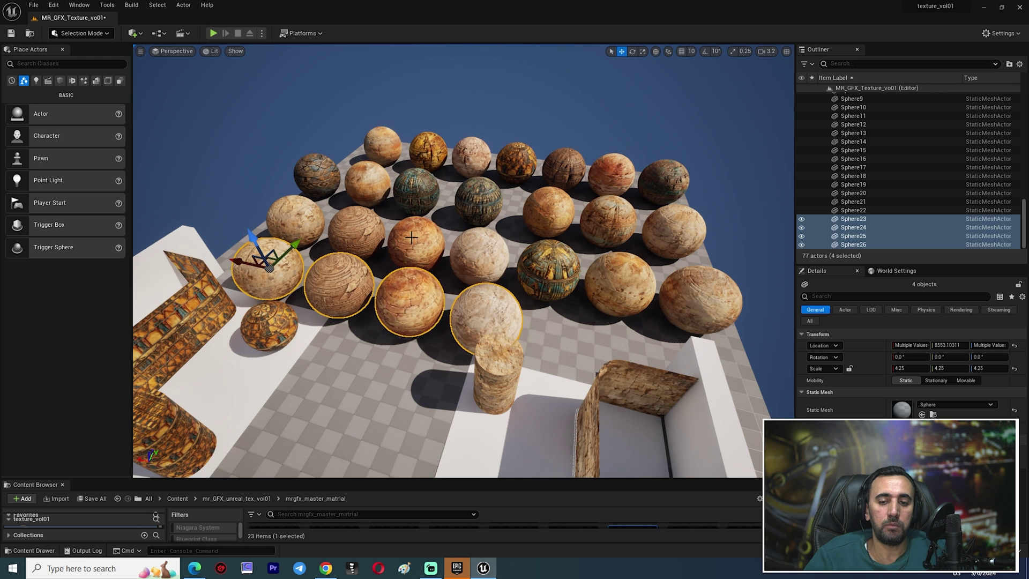
{"action": "left_click_drag", "start_coordinate": [412, 237], "coordinate": [445, 268], "text": "alt"}
Merge the four duplicated spheres into one static mesh named mrrrrr in the Content folder
{"action": "left_click", "coordinate": [179, 6]}
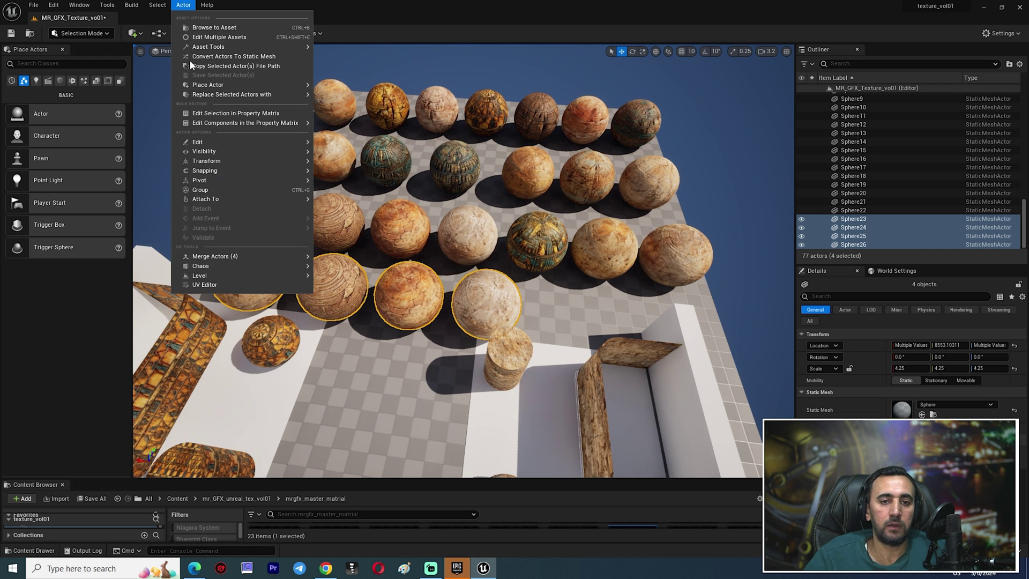
{"action": "mouse_move", "coordinate": [203, 259]}
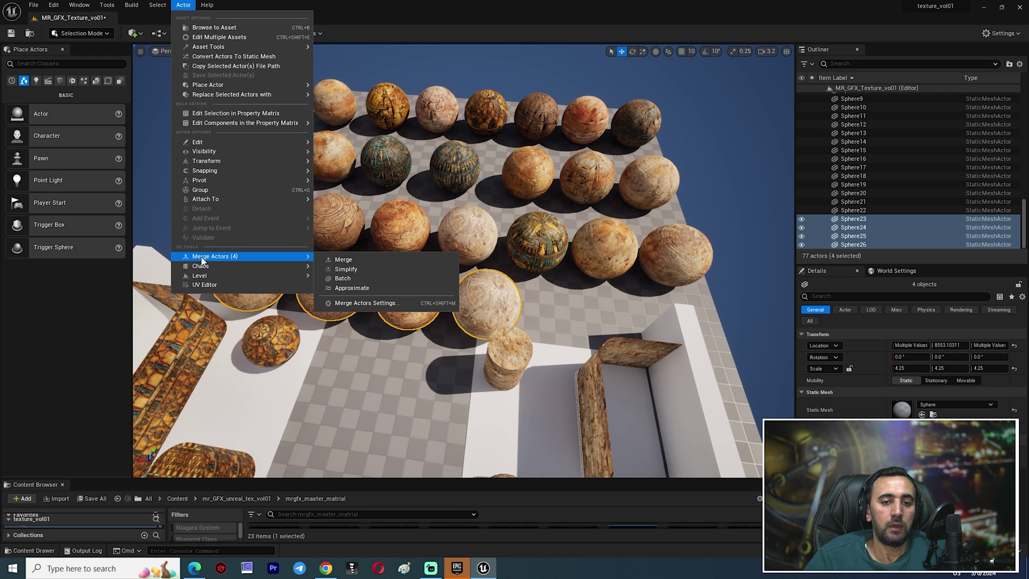
{"action": "left_click", "coordinate": [343, 259]}
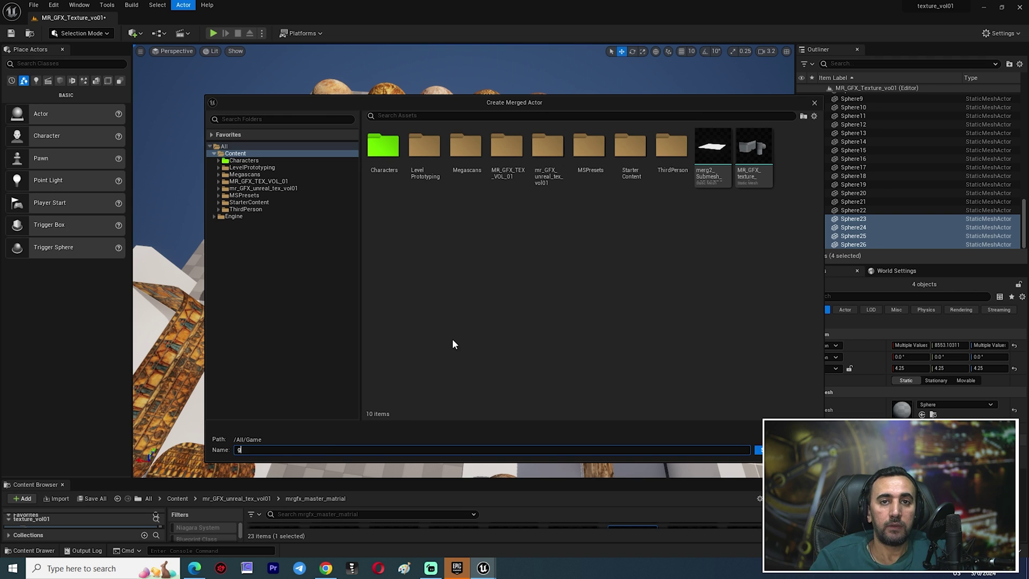
{"action": "type", "text": "mr gfx"}
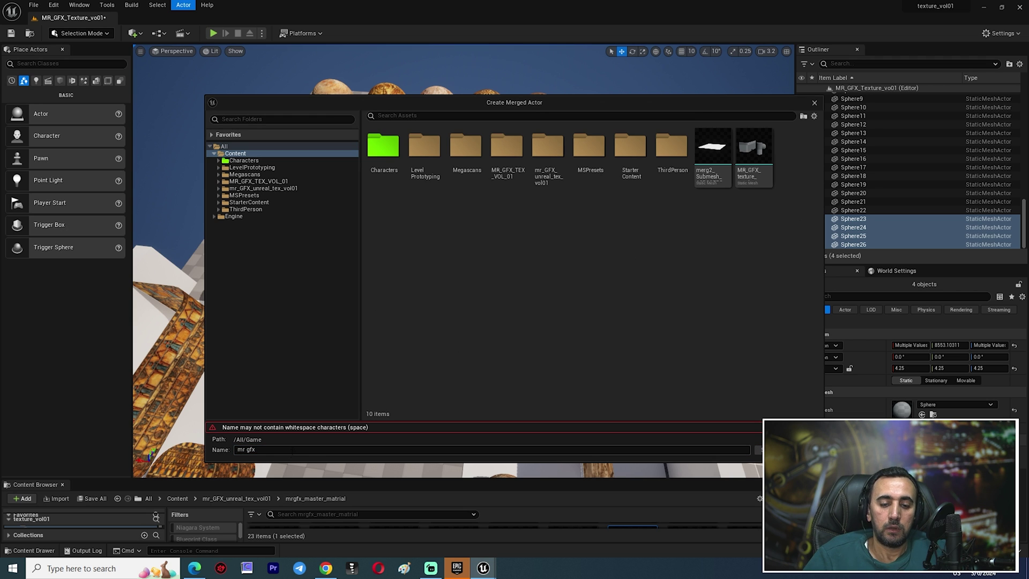
{"action": "type", "text": "mr"}
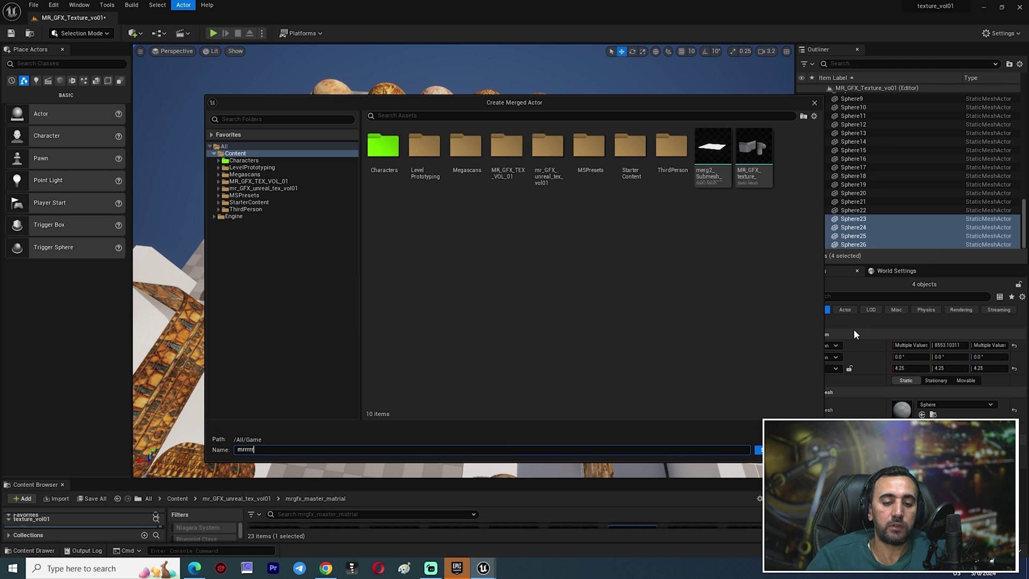
{"action": "type", "text": "rrrr"}
{"action": "key", "text": "Return"}
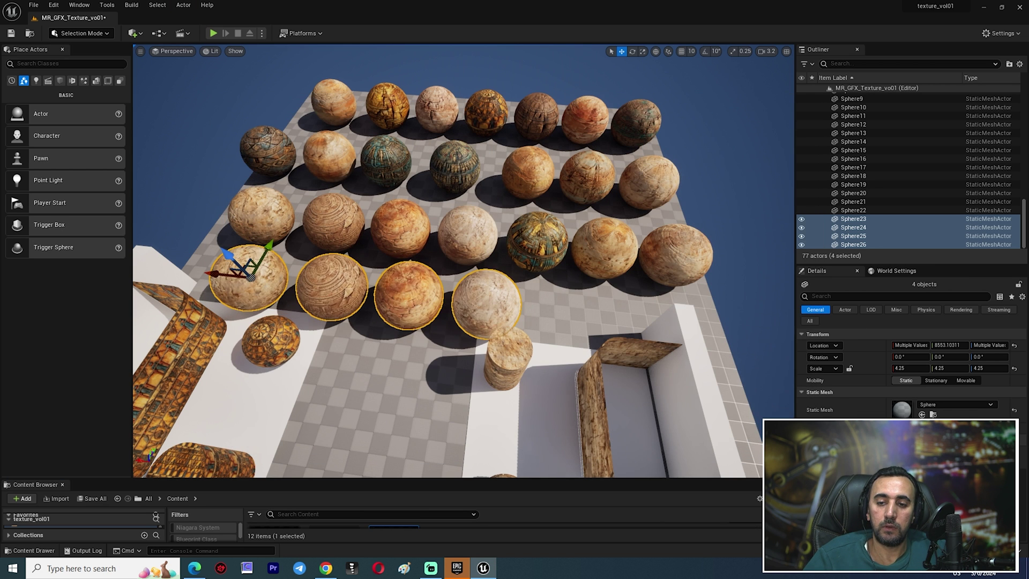
Delete the four duplicated spheres Sphere23 to Sphere26 from the level
{"action": "left_click", "coordinate": [375, 375]}
{"action": "left_click", "coordinate": [428, 308]}
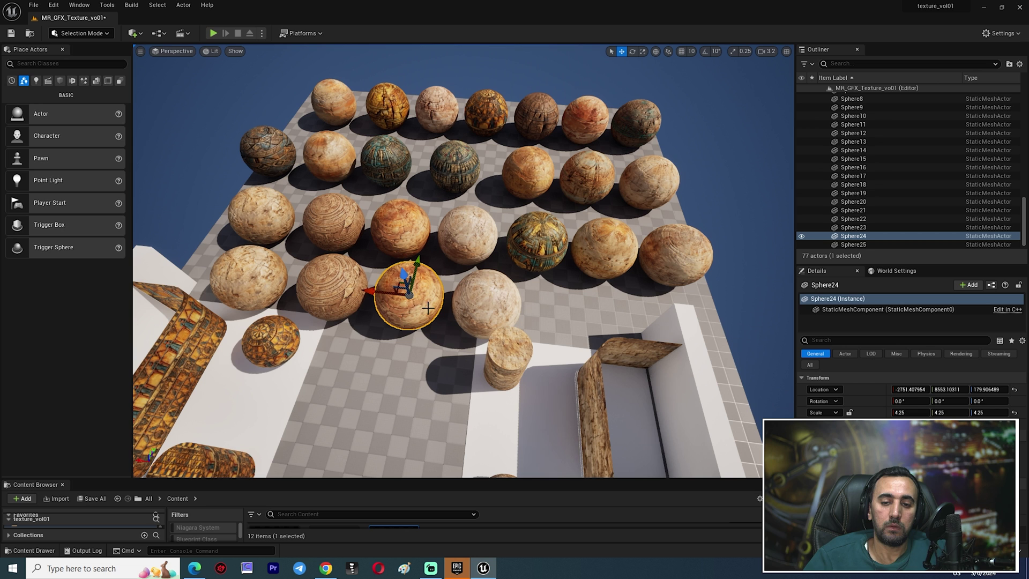
{"action": "left_click", "coordinate": [498, 296], "text": "ctrl"}
{"action": "left_click", "coordinate": [331, 282], "text": "ctrl"}
{"action": "left_click", "coordinate": [245, 269], "text": "ctrl"}
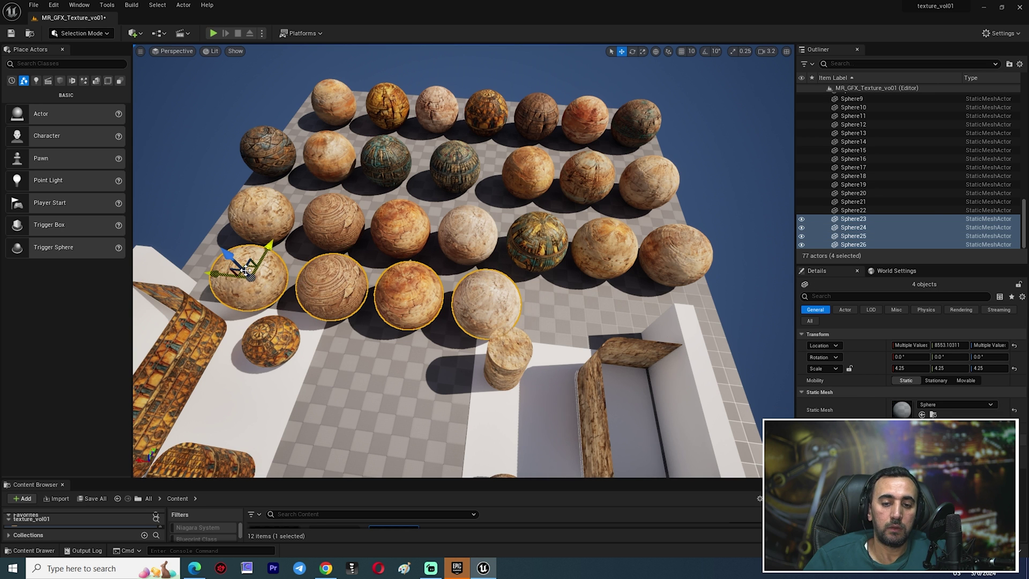
{"action": "key", "text": "Delete"}
Place the merged mrrrrr mesh from the Content folder among the back rows of spheres, and undo the placement
{"action": "key", "text": "ctrl+space"}
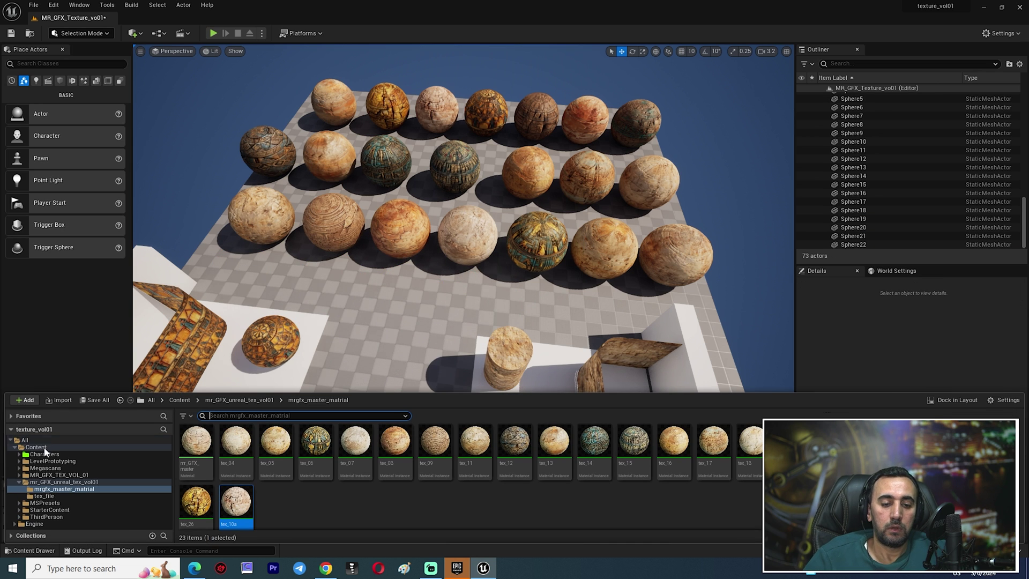
{"action": "left_click", "coordinate": [45, 454]}
{"action": "left_click", "coordinate": [36, 447]}
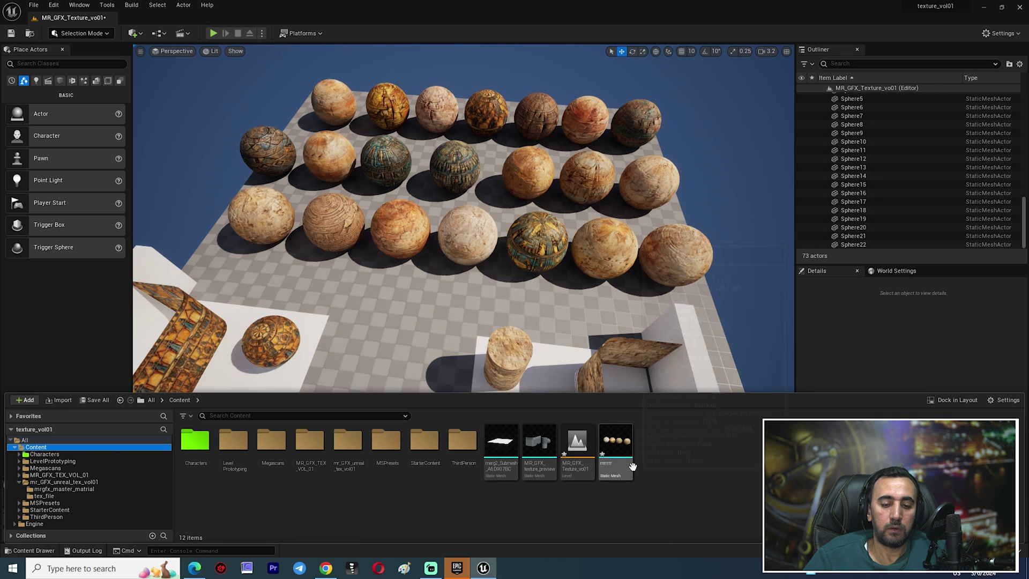
{"action": "left_click_drag", "start_coordinate": [632, 466], "coordinate": [421, 128]}
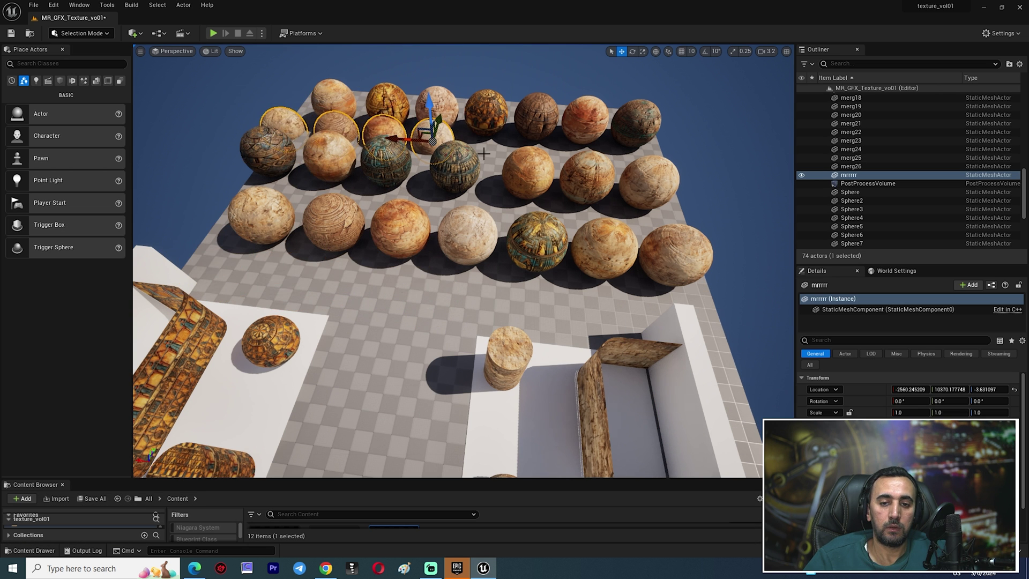
{"action": "key", "text": "ctrl+z"}
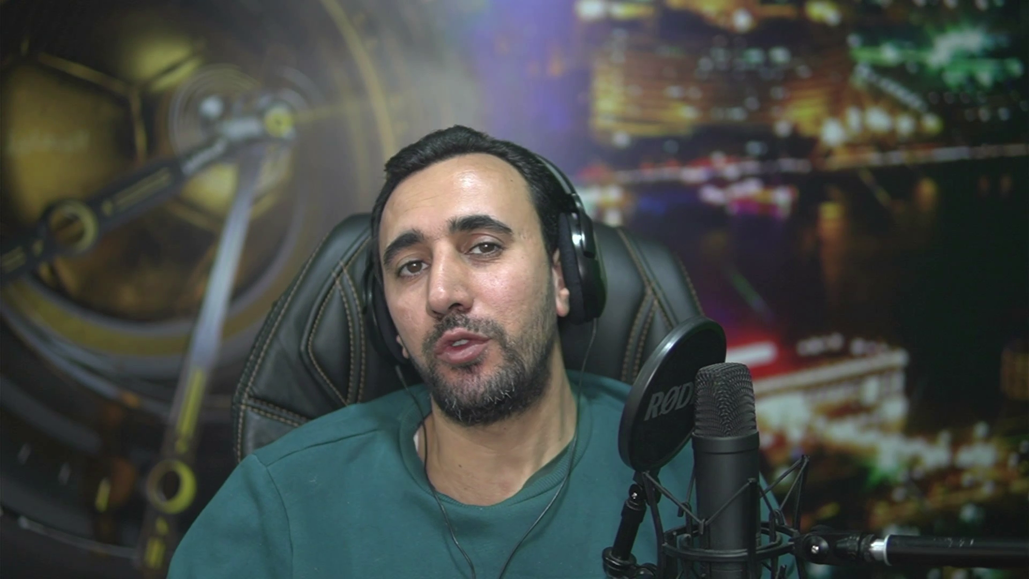